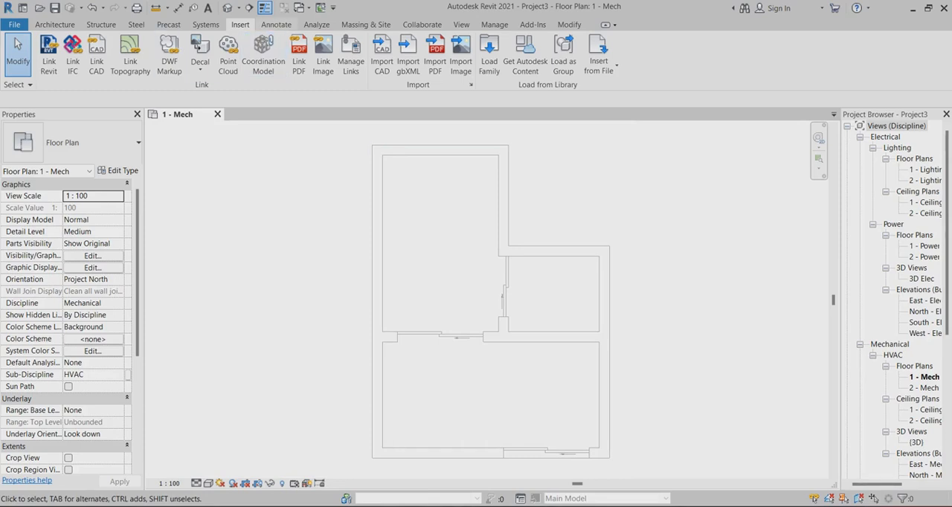
Start placing a plumbing fixture and open the family file browser from its type properties
scroll(506, 272, down, 1)
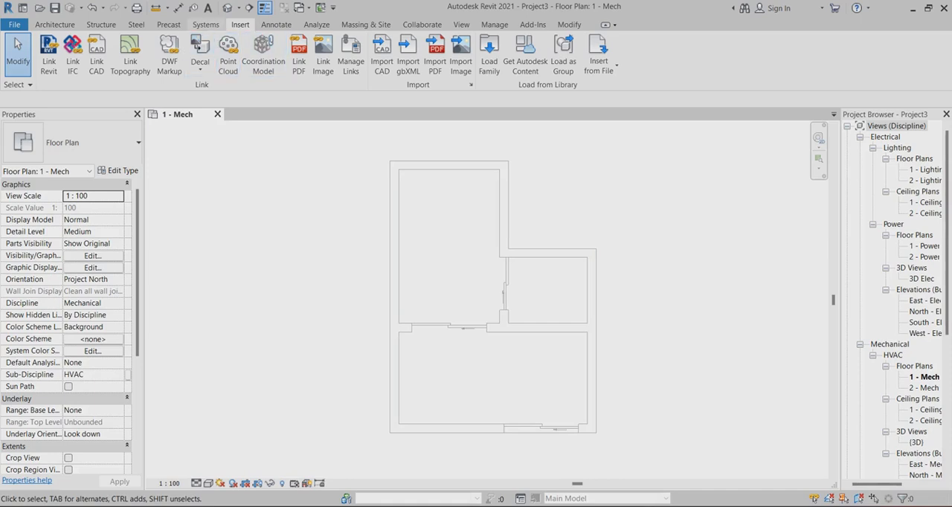
click(205, 25)
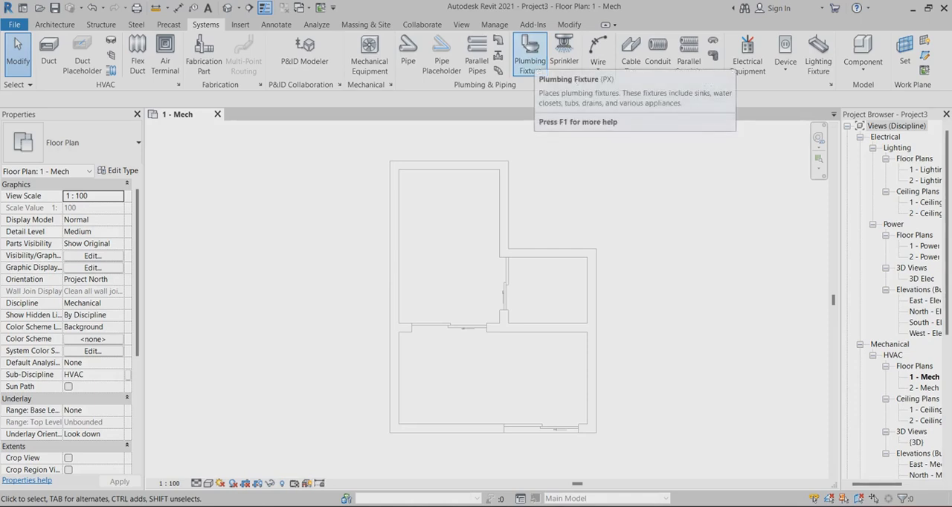
click(529, 60)
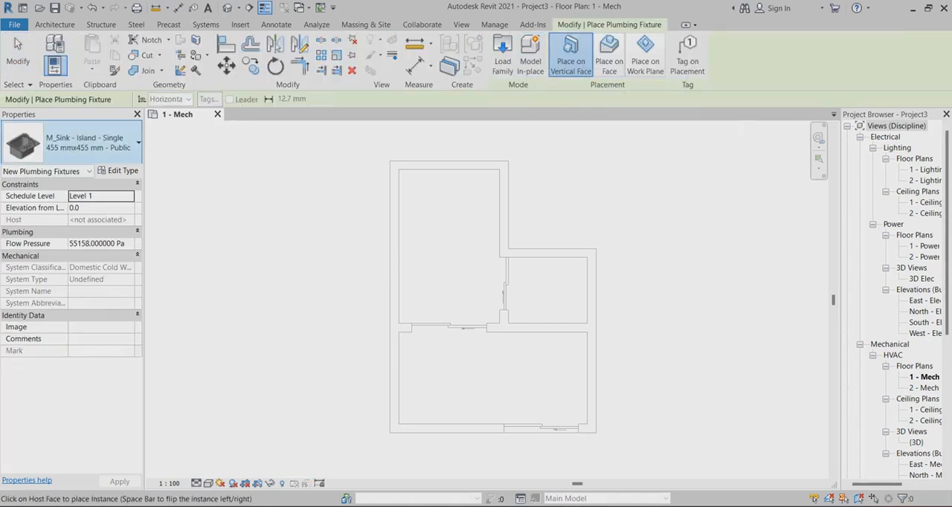
click(119, 170)
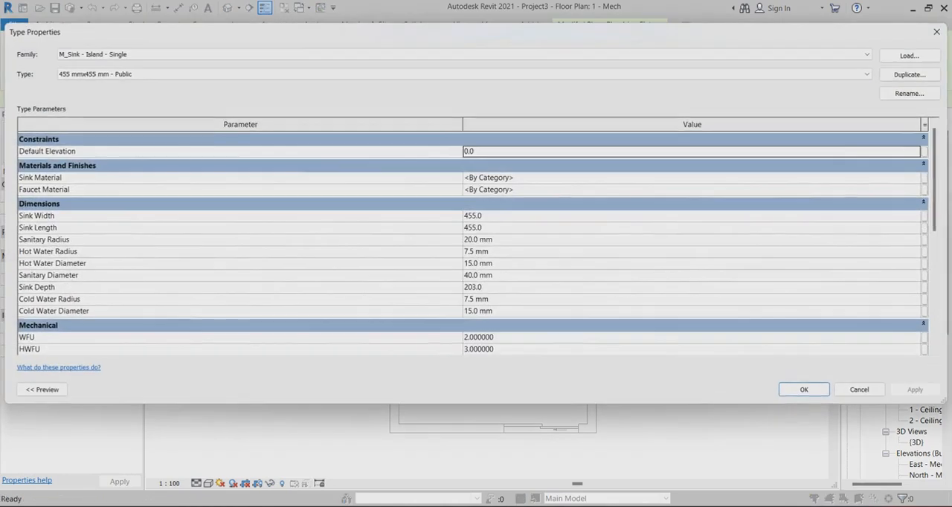
click(908, 55)
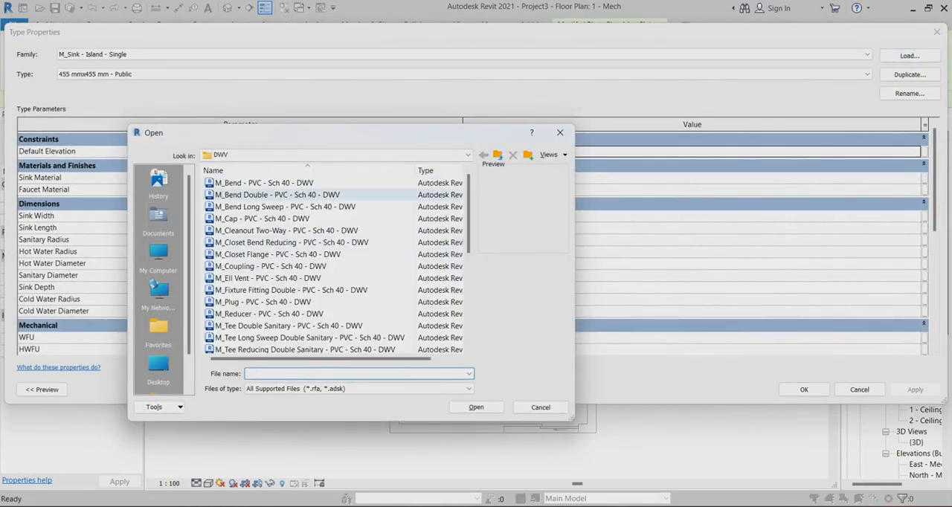
Browse the English family library to the Plumbing > MEP > Fixtures > Lavatories folder
click(498, 155)
click(498, 155)
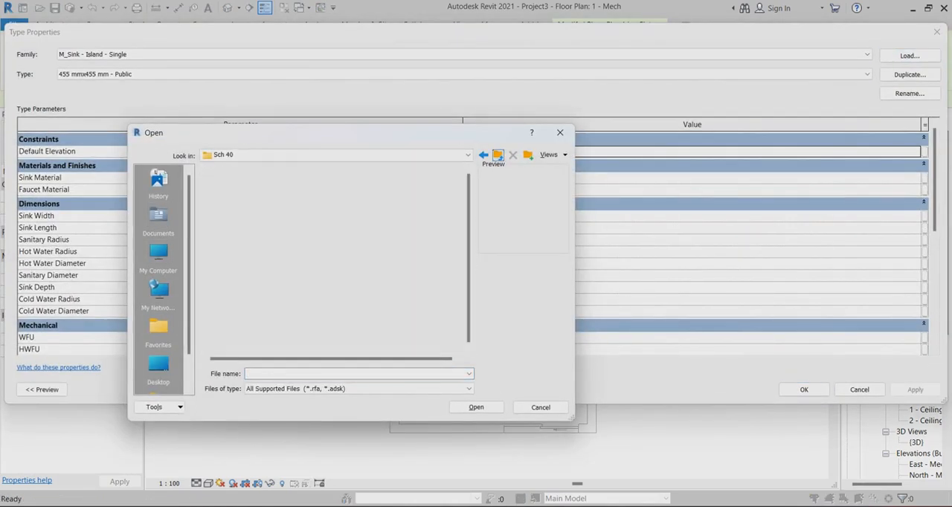
click(498, 156)
click(498, 156)
click(498, 155)
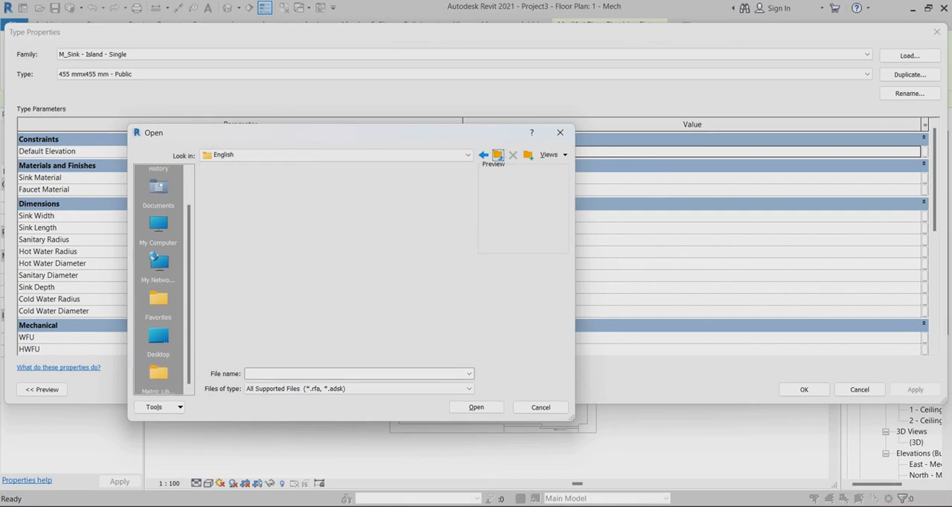
click(327, 206)
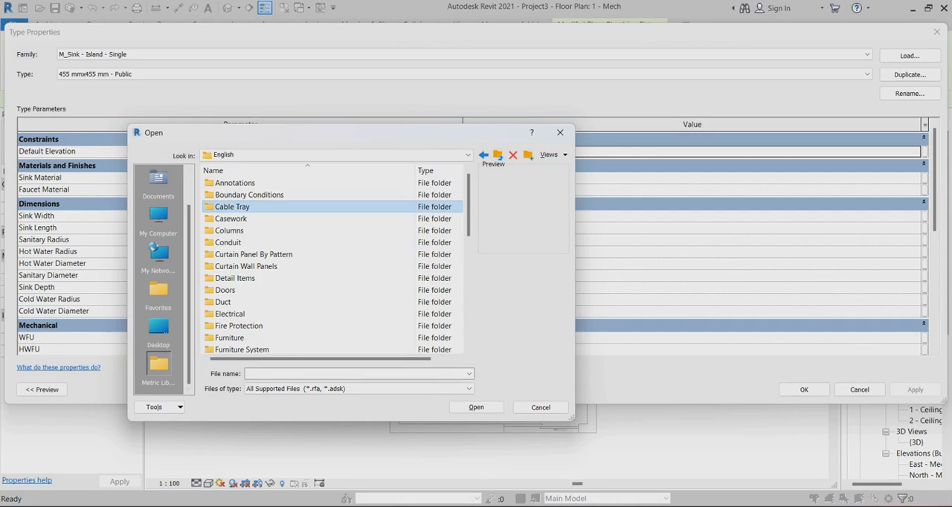
key(p)
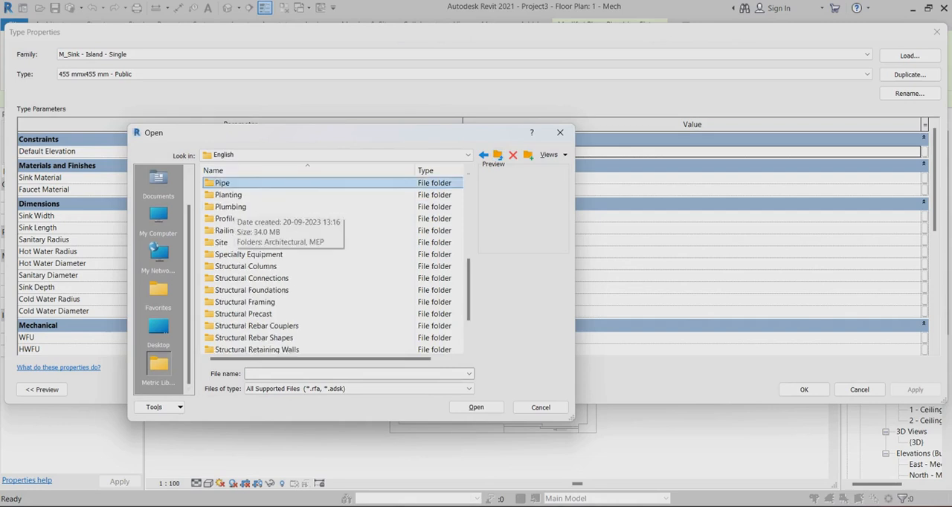
double_click(231, 207)
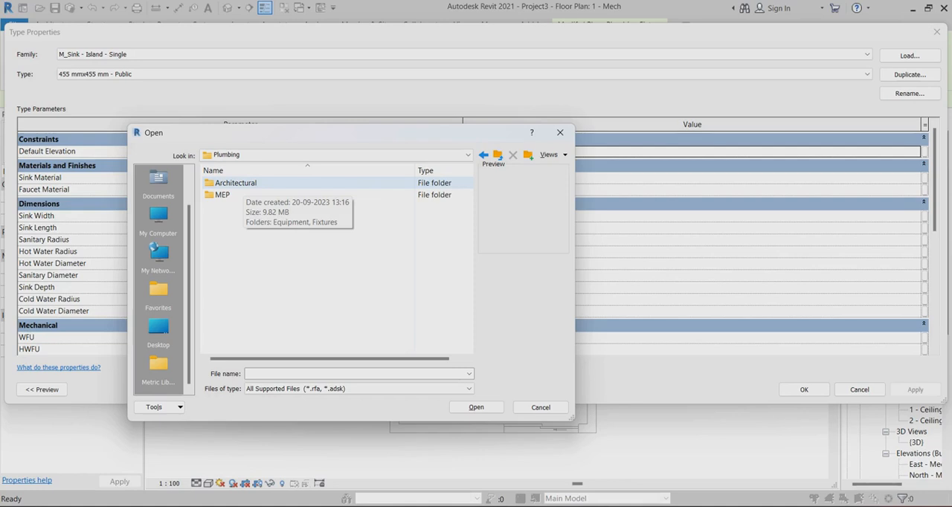
double_click(223, 194)
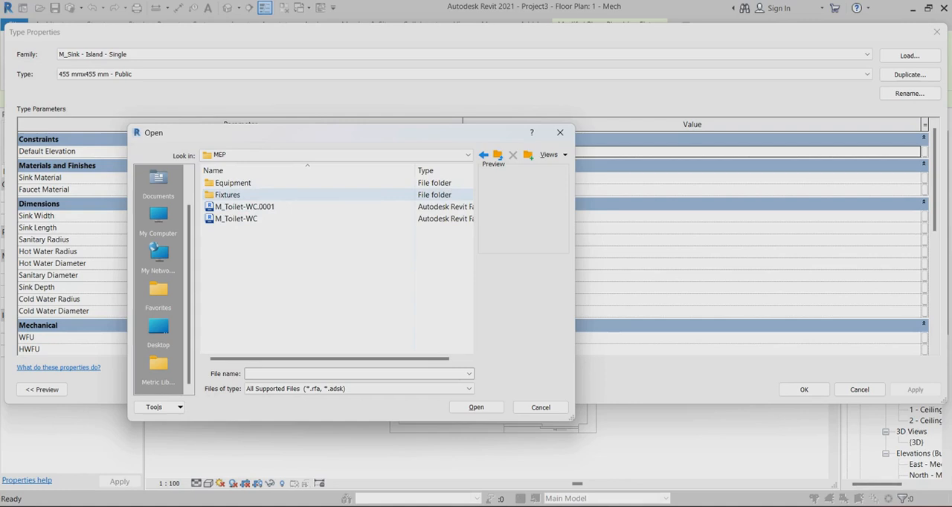
double_click(227, 195)
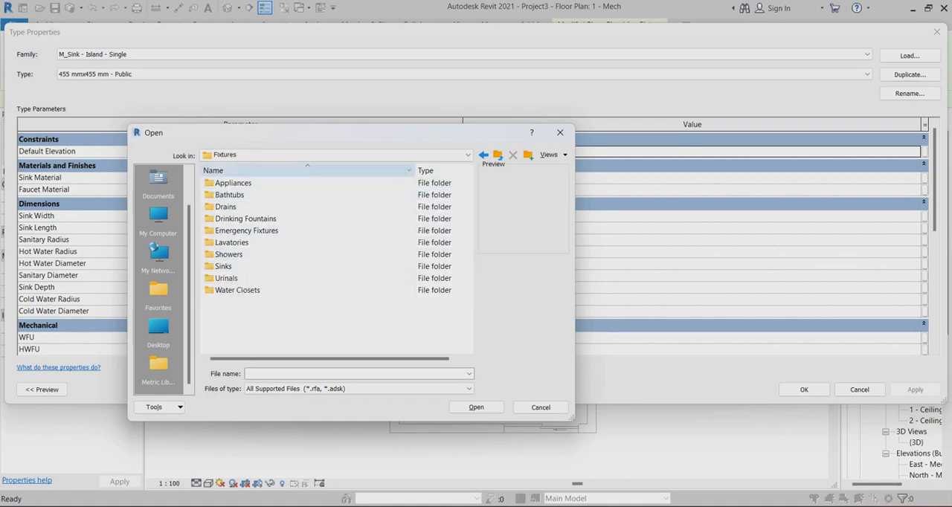
click(232, 243)
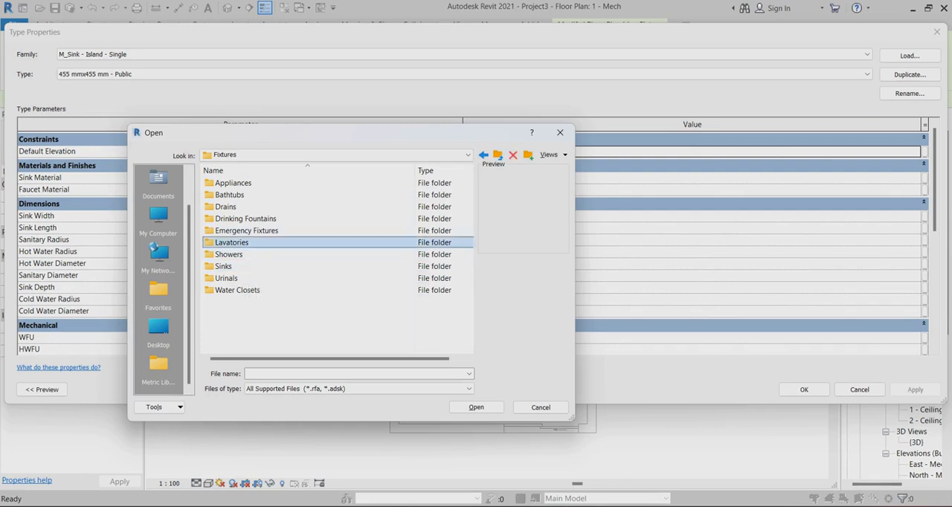
double_click(232, 243)
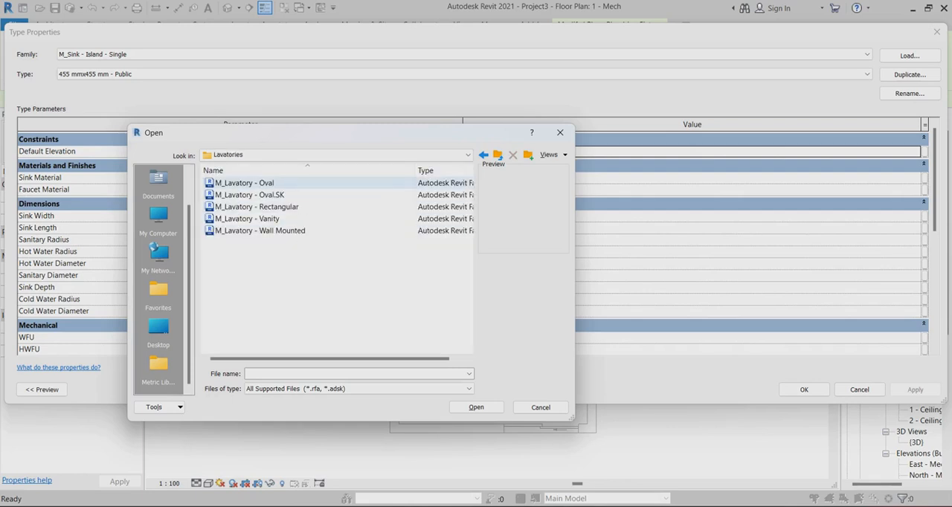
Preview the available lavatory families and load M_Lavatory - Oval
click(260, 230)
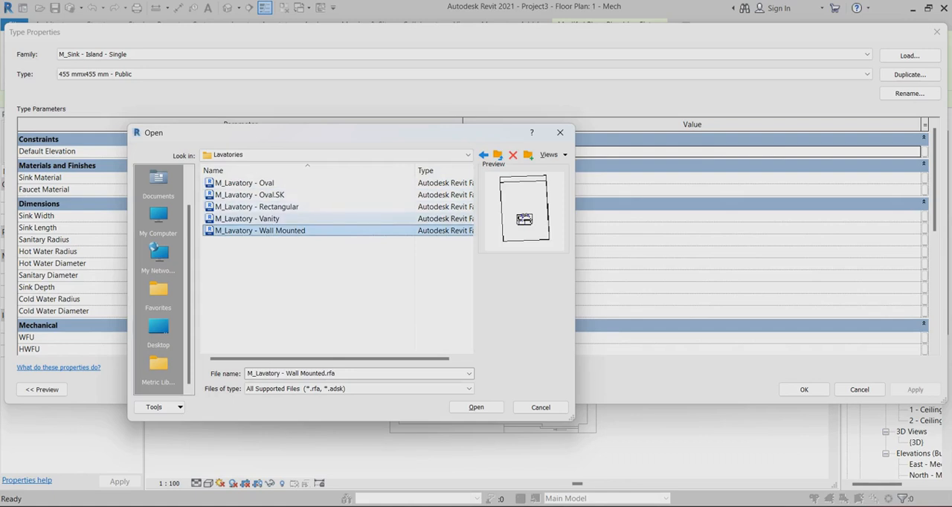
click(256, 218)
click(256, 207)
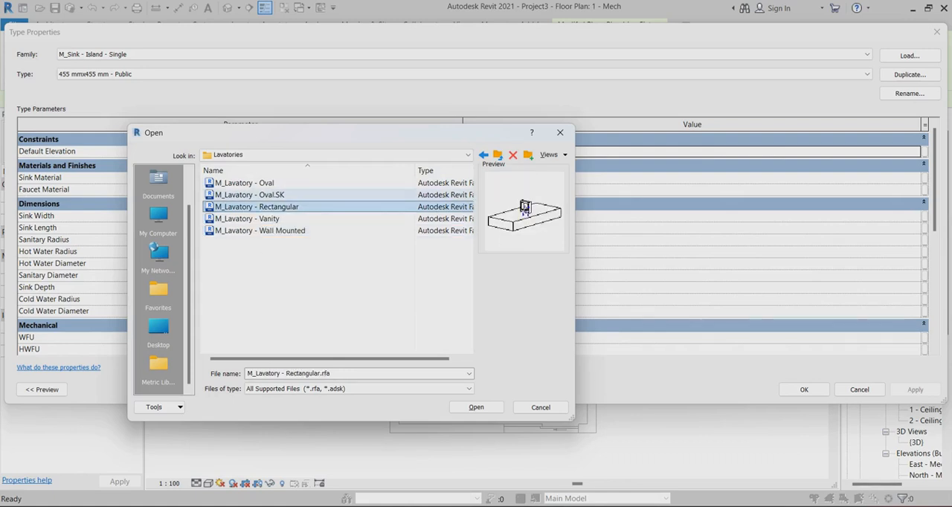
click(256, 195)
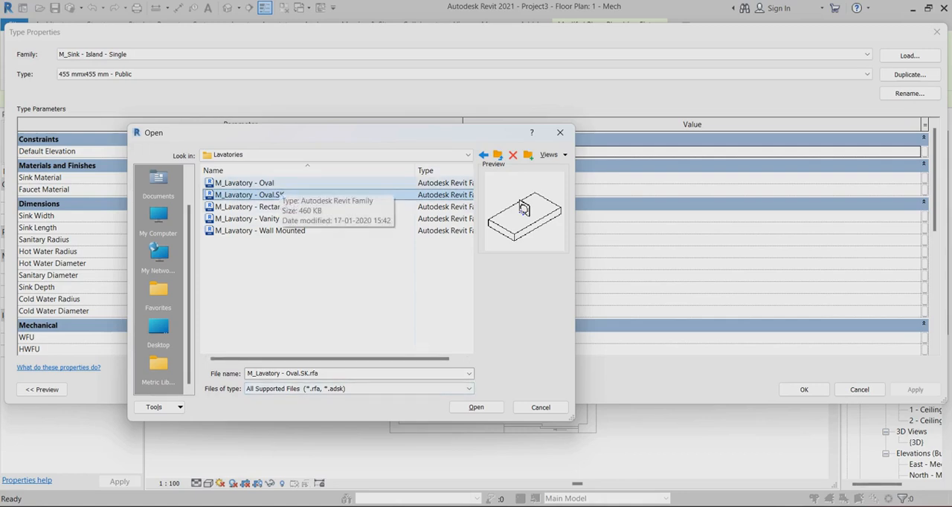
click(274, 183)
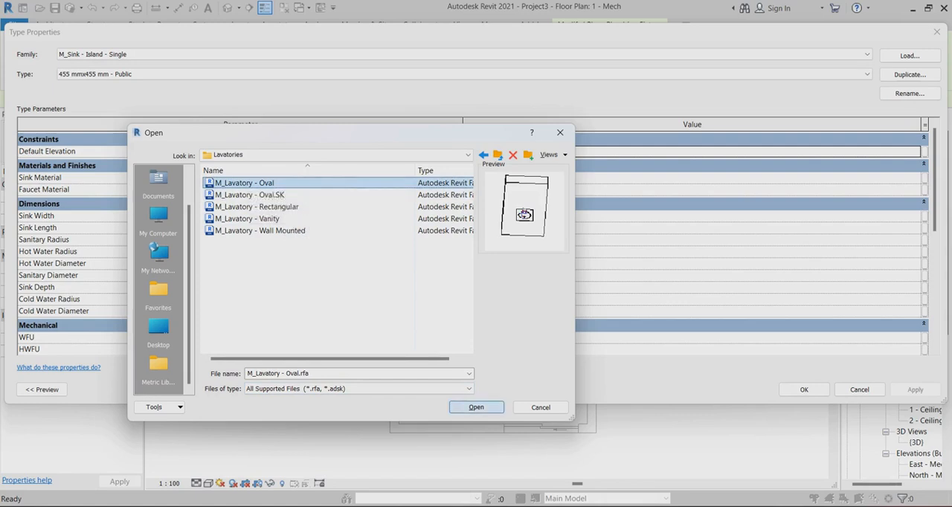
click(475, 406)
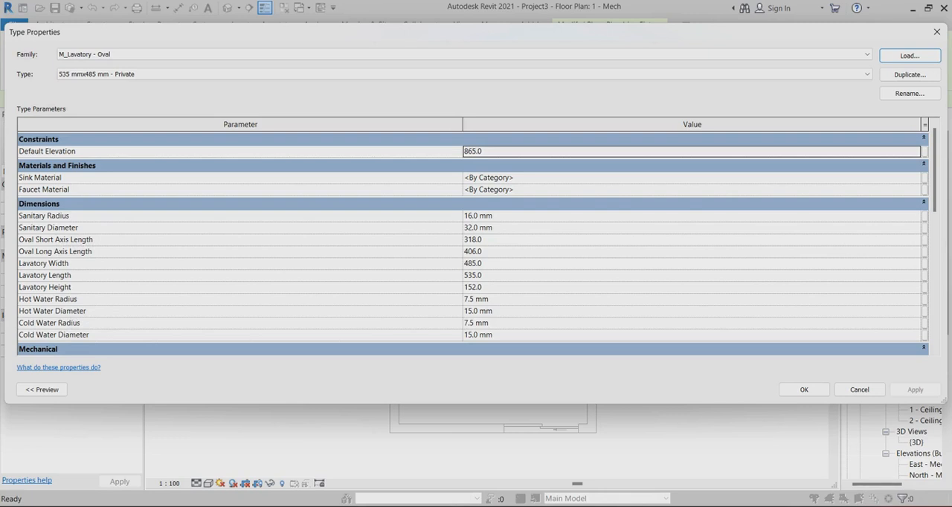
Set both the hot water and cold water diameters of the oval lavatory to 22 mm
click(479, 311)
text(22)
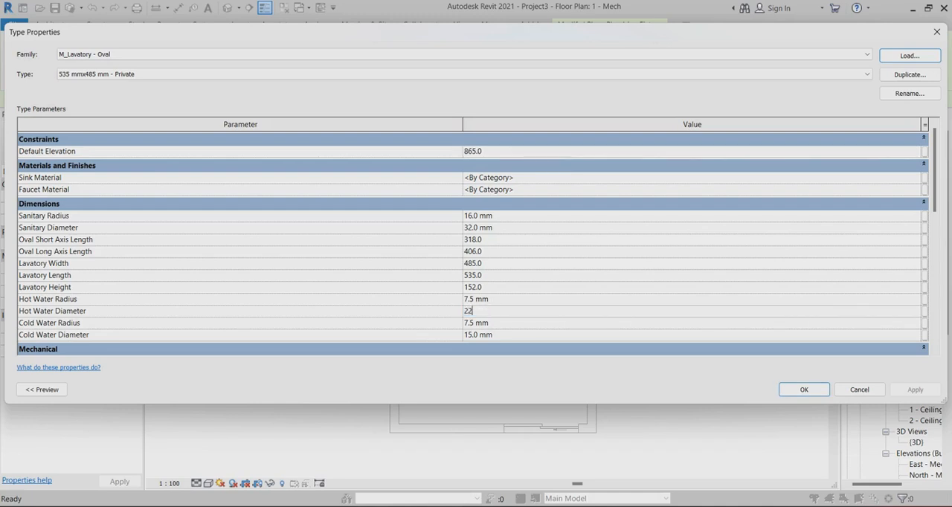
click(479, 334)
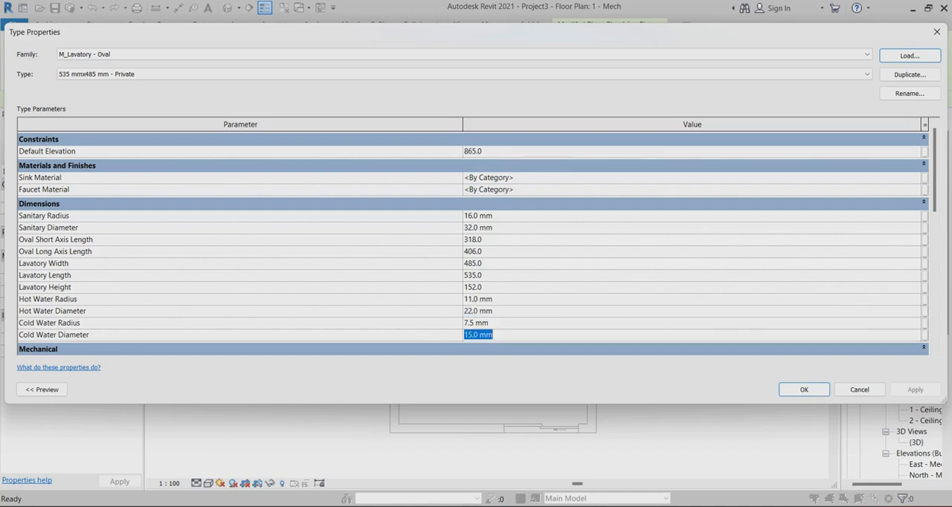
text(22)
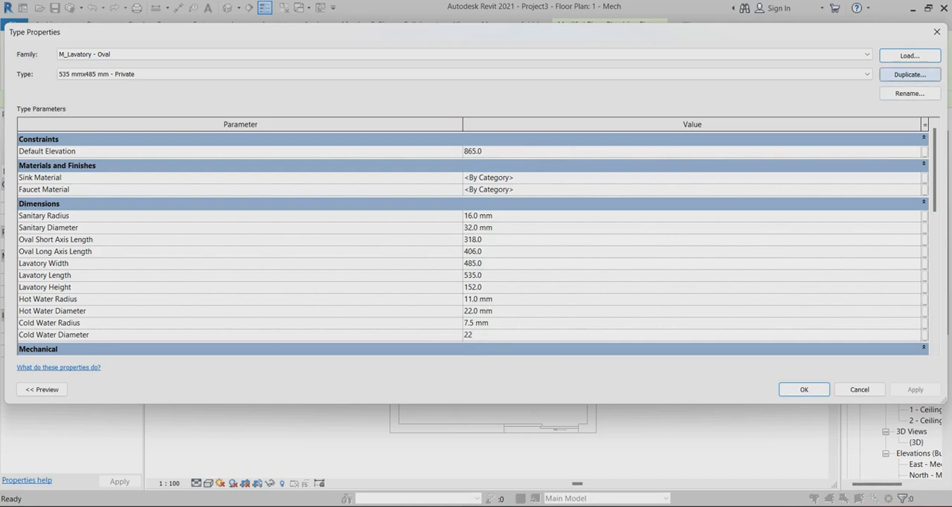
Duplicate the lavatory type under the name s1 and accept the type properties
click(909, 75)
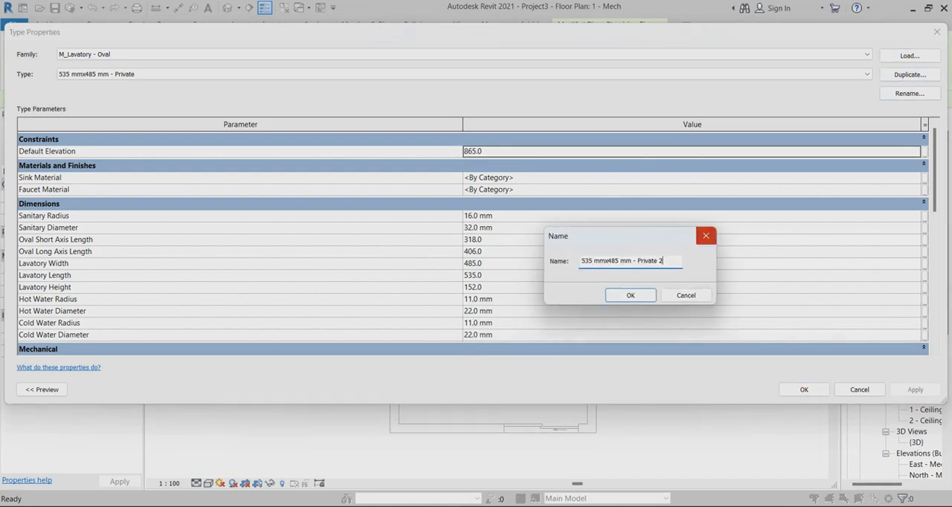
drag(663, 261, 579, 261)
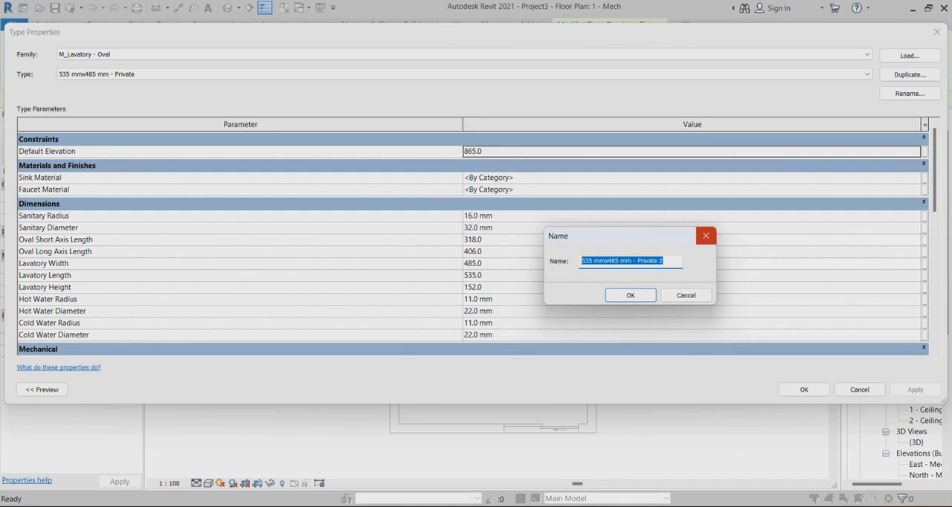
text(s1)
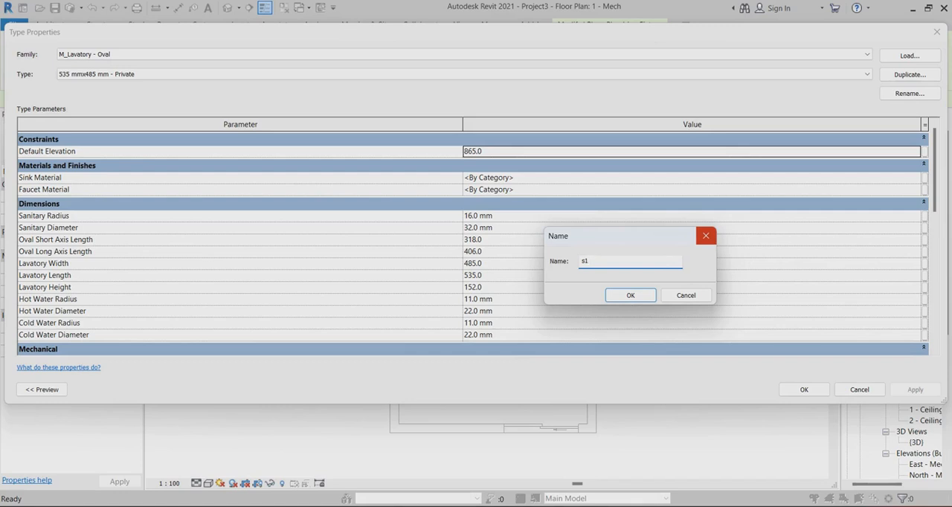
click(630, 295)
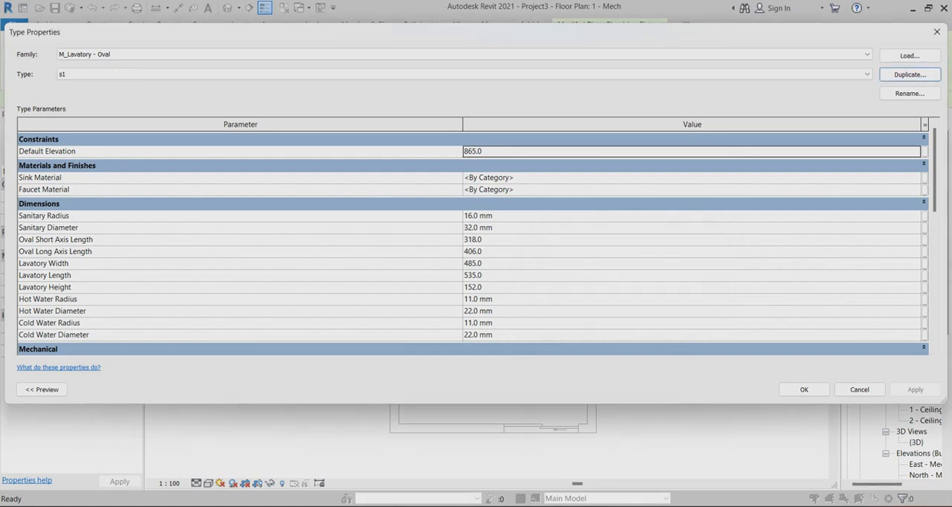
click(804, 390)
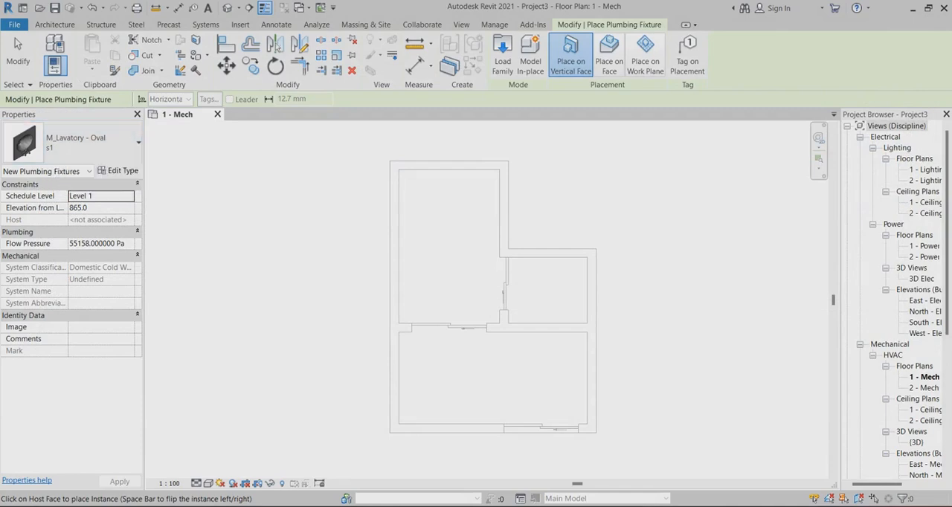
Place two s1 lavatories at elevation 1200, one on the small room's upper wall and one low on the large upper room's left wall
click(97, 208)
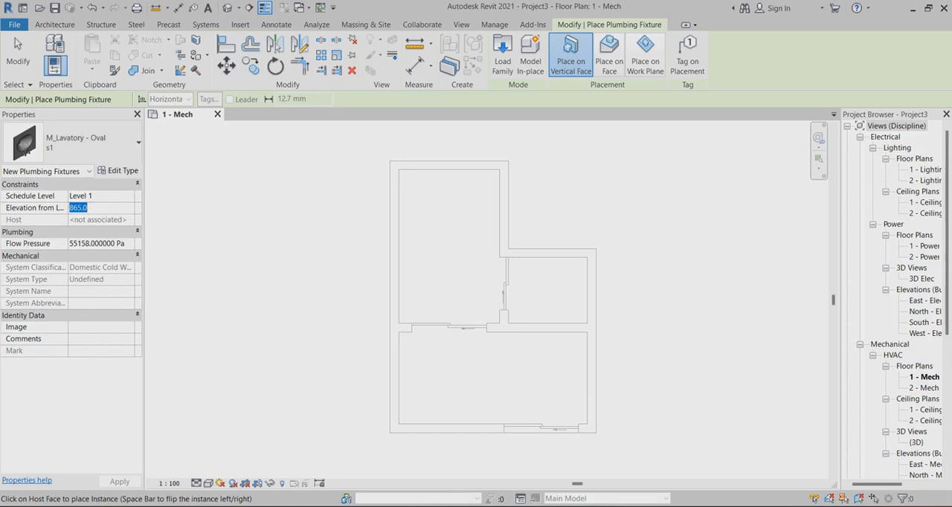
text(1200)
key(Return)
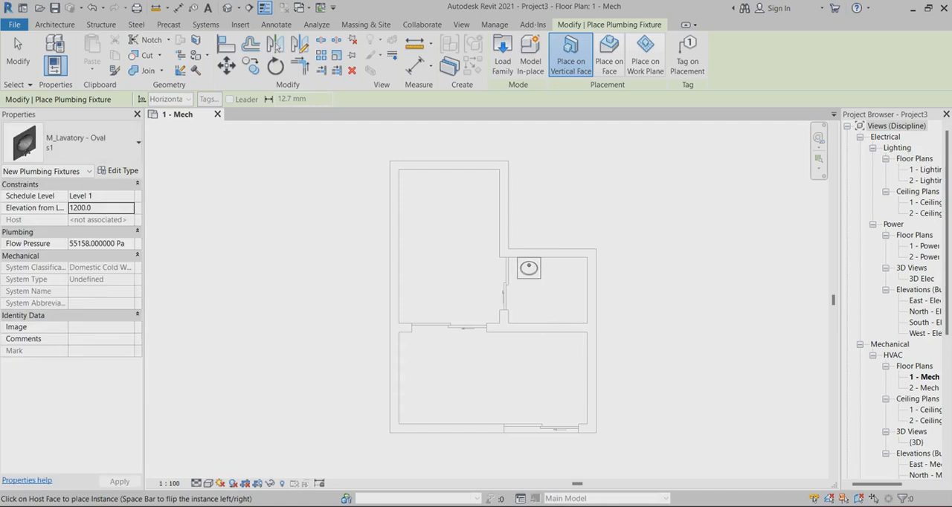
click(528, 267)
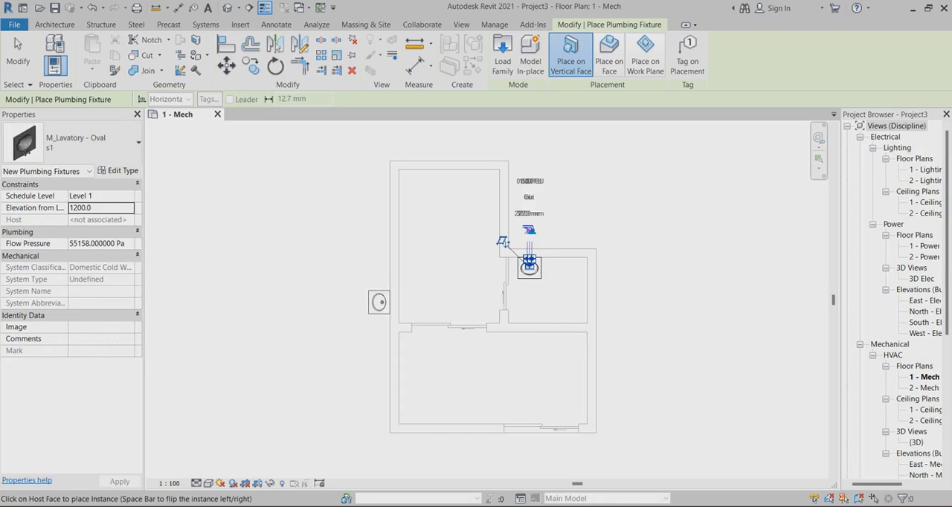
click(528, 265)
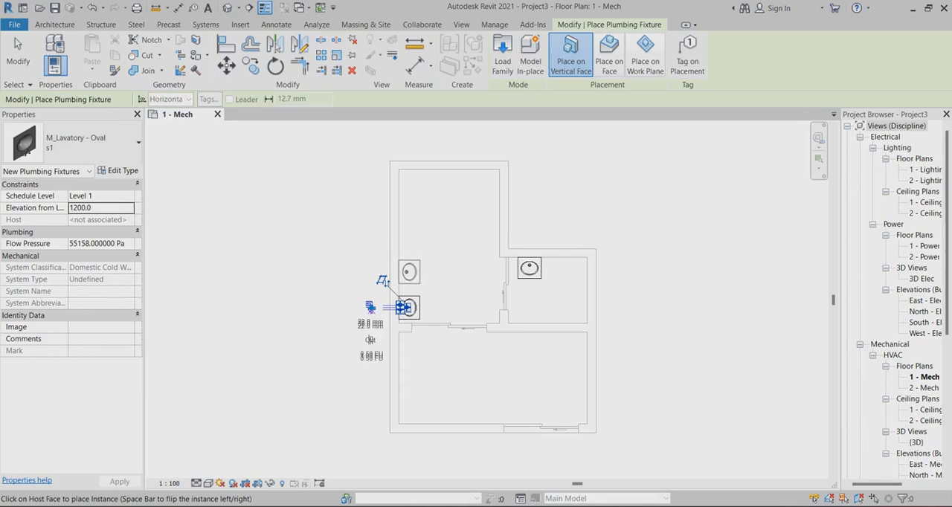
click(18, 56)
scroll(548, 281, up, 3)
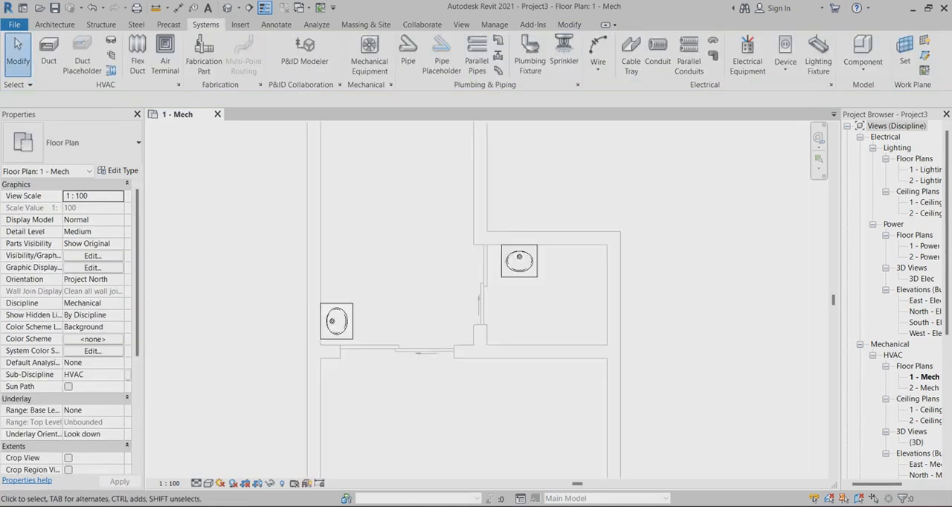
scroll(520, 275, down, 1)
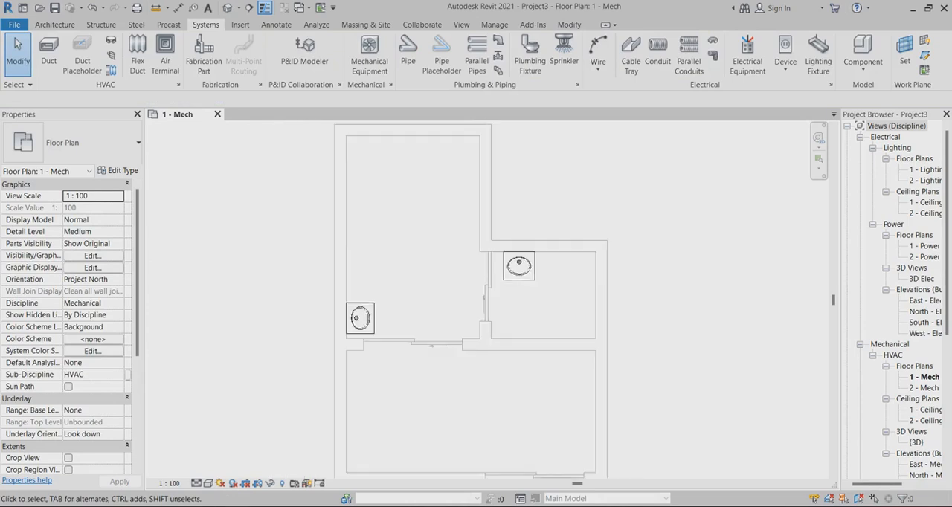
scroll(516, 269, down, 1)
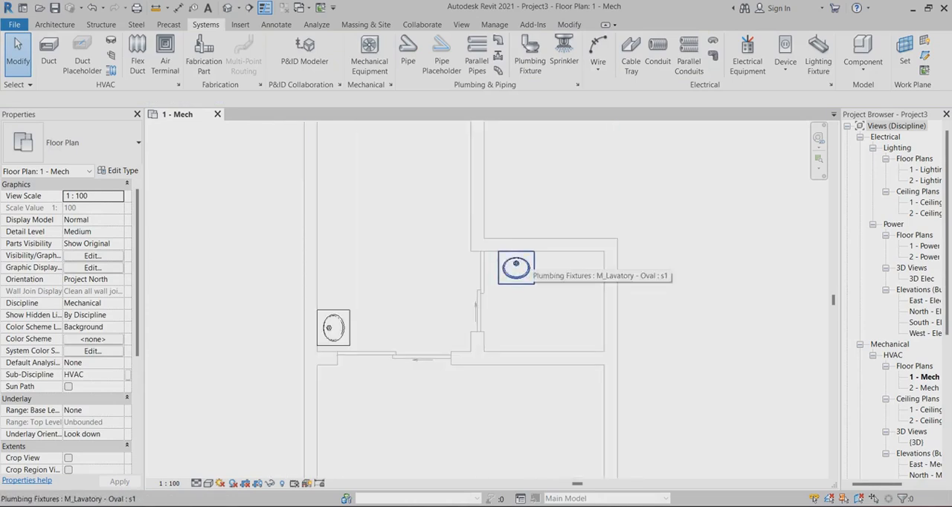
scroll(529, 253, up, 1)
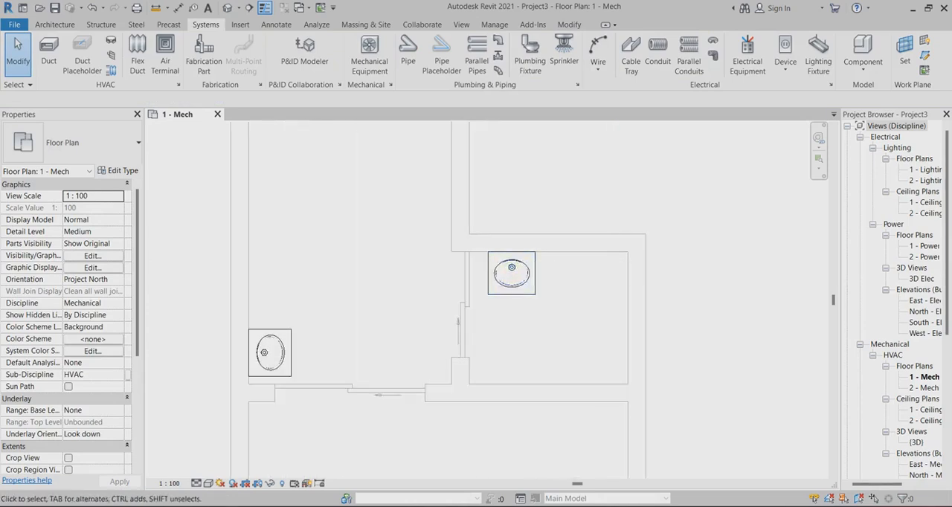
Examine the pipe connectors and their sizes on the lavatory in the small room
scroll(535, 286, down, 1)
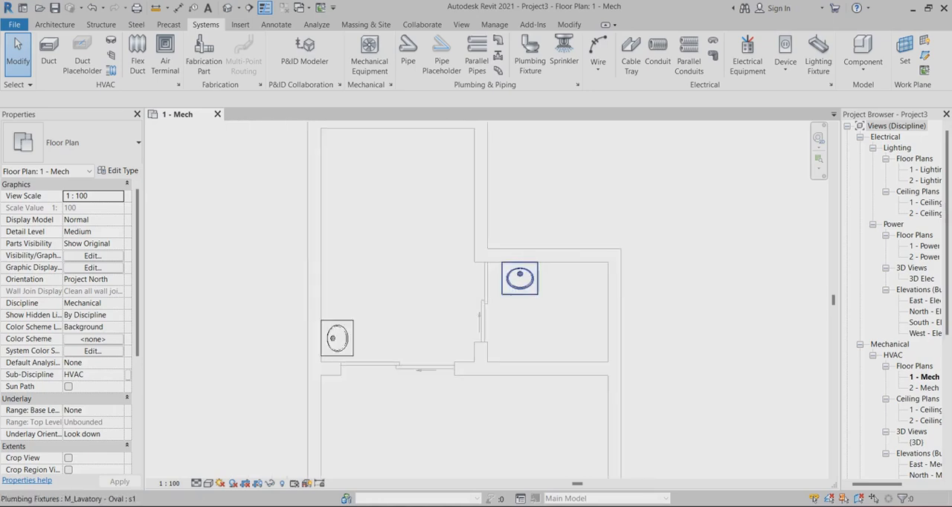
scroll(520, 265, up, 1)
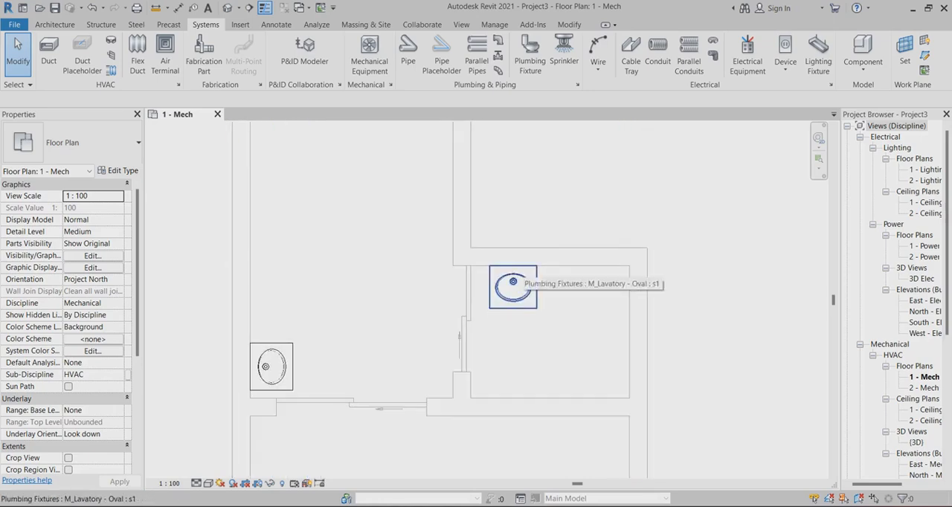
scroll(524, 305, down, 1)
scroll(547, 296, up, 2)
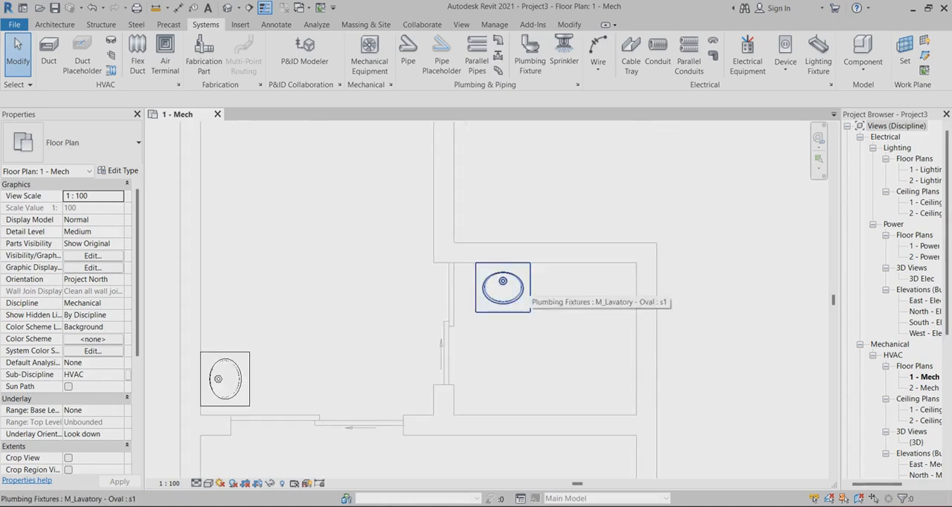
click(526, 296)
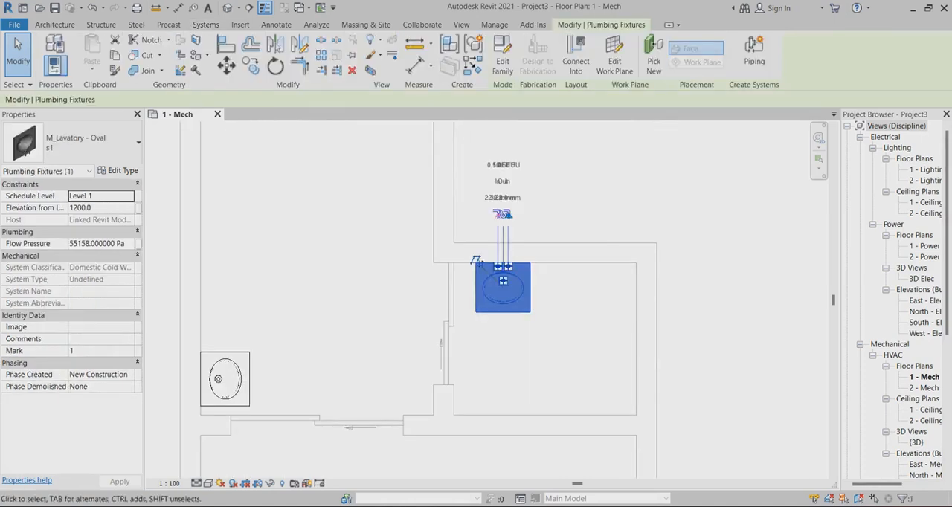
scroll(506, 216, up, 5)
scroll(487, 250, up, 1)
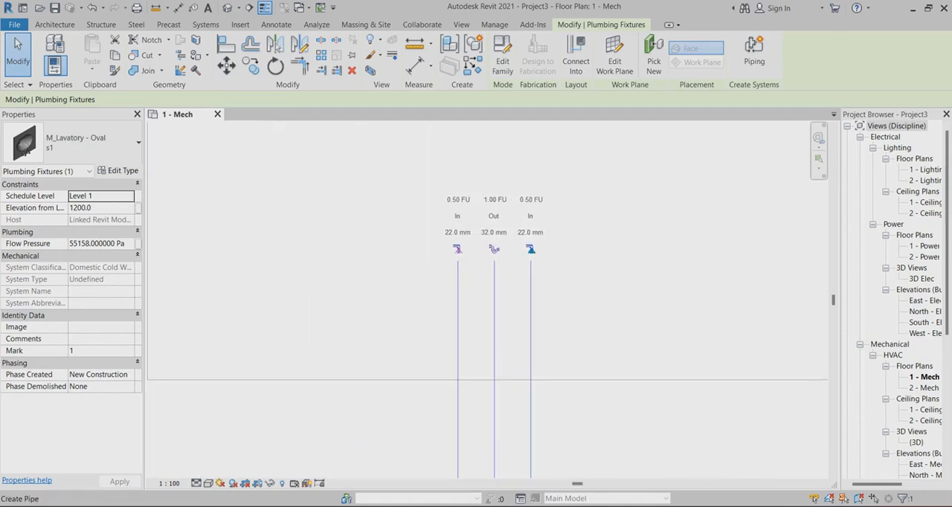
scroll(460, 248, up, 1)
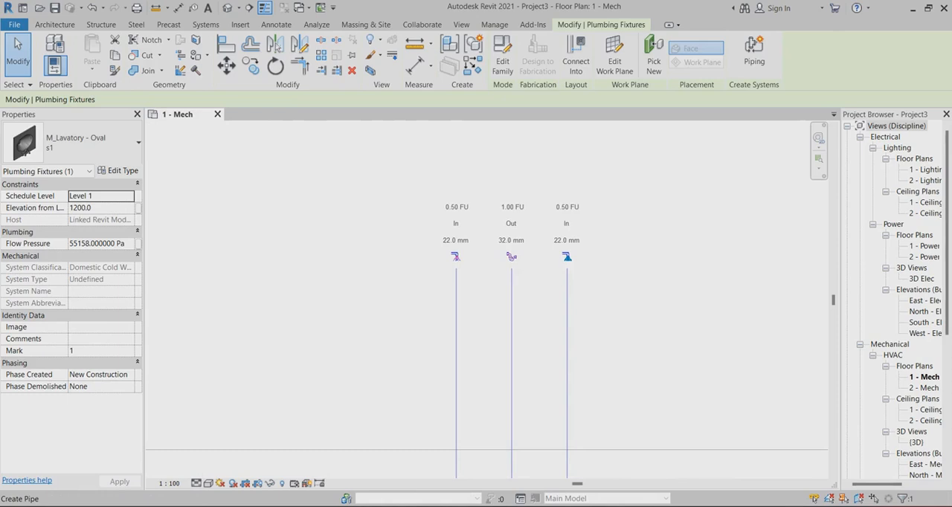
scroll(490, 245, up, 3)
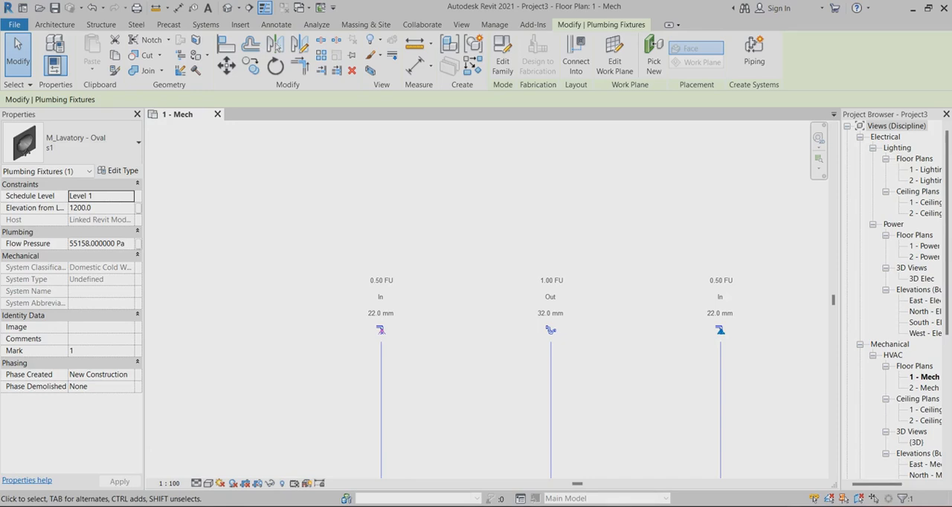
scroll(476, 238, down, 5)
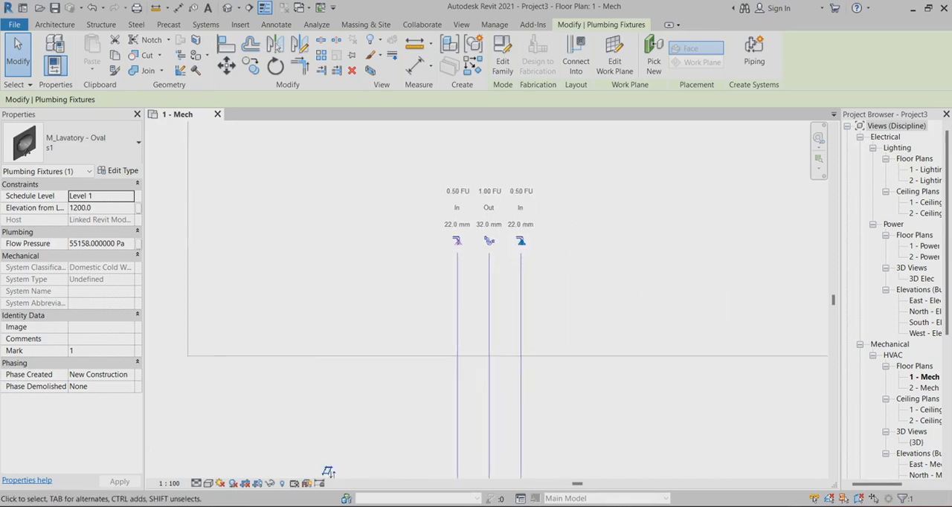
scroll(459, 227, down, 10)
key(Escape)
Create a building section across the small room's upper wall, just beside the lavatory and looking toward it, and open its view
scroll(470, 383, up, 2)
scroll(472, 391, up, 1)
scroll(410, 333, down, 1)
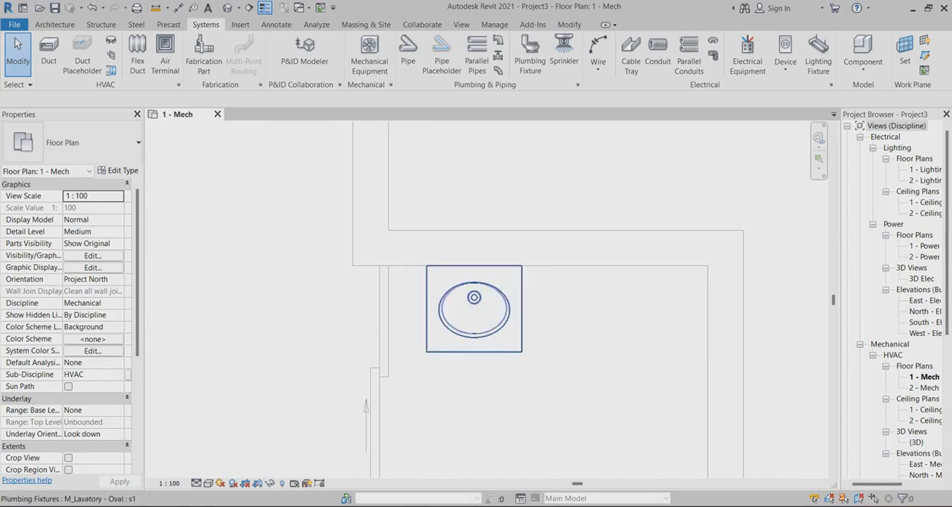
scroll(446, 200, down, 3)
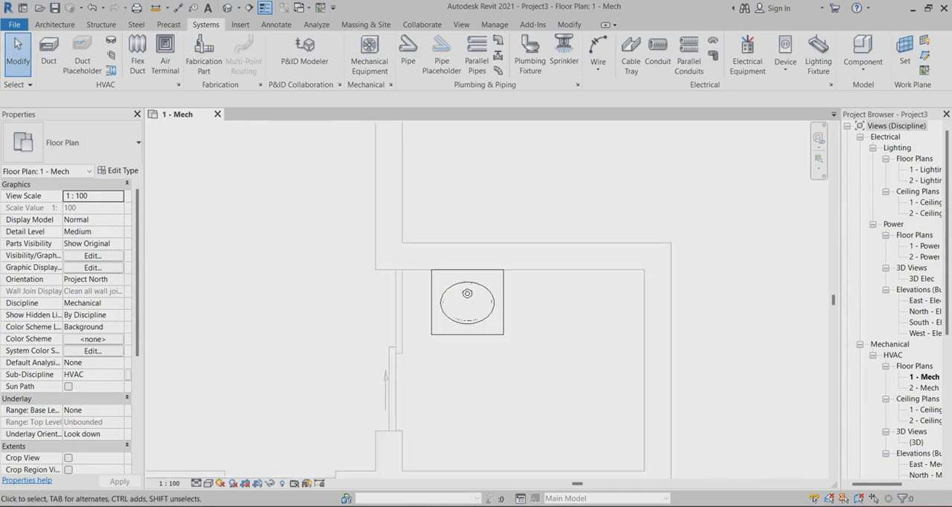
click(249, 7)
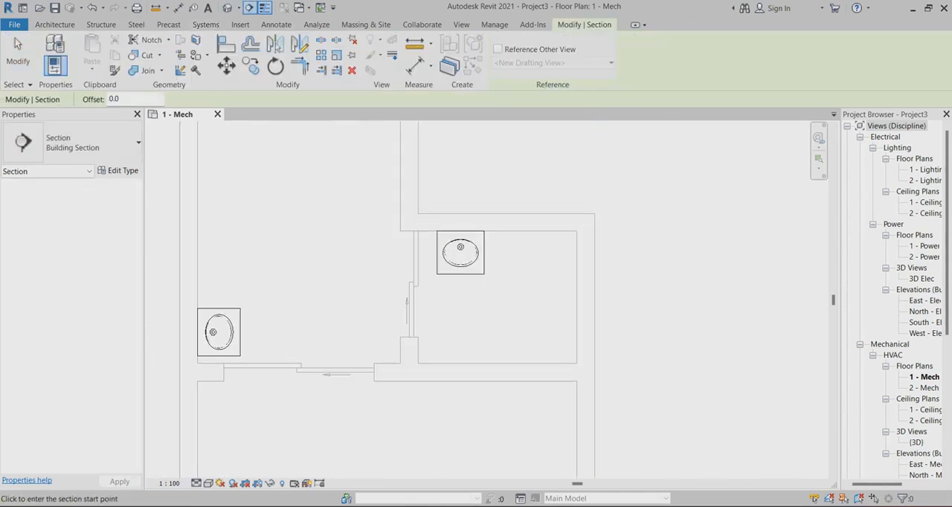
click(433, 179)
click(432, 314)
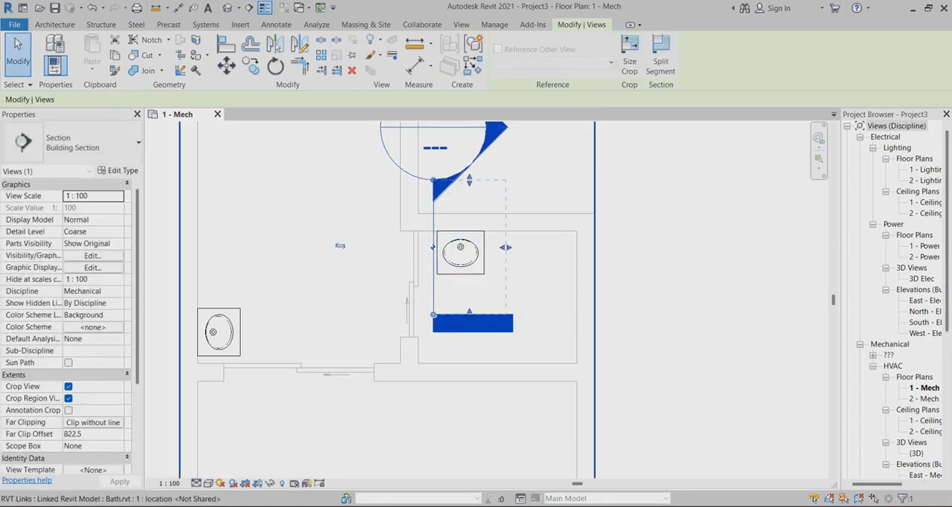
right_click(433, 187)
click(472, 259)
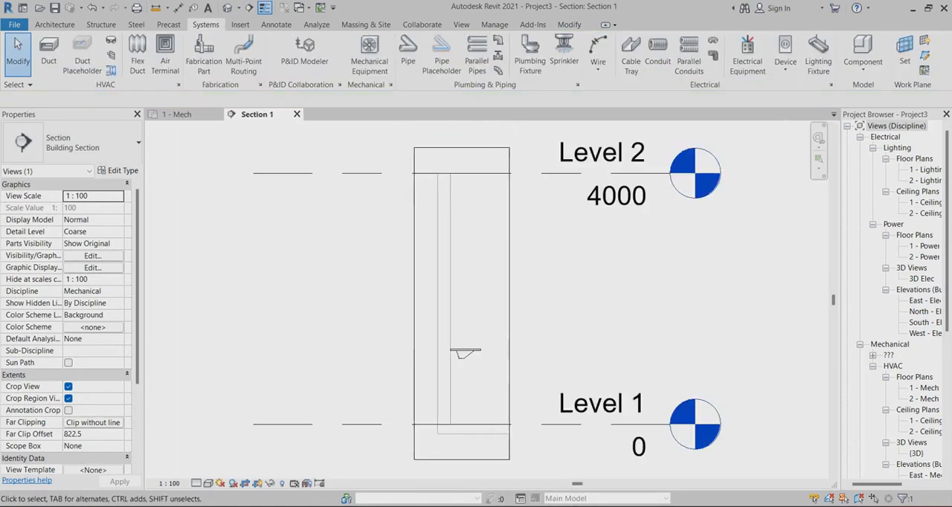
Draw a 32 mm sanitary pipe 180 mm straight down from the lavatory's drain connector
scroll(461, 349, up, 3)
scroll(477, 344, up, 3)
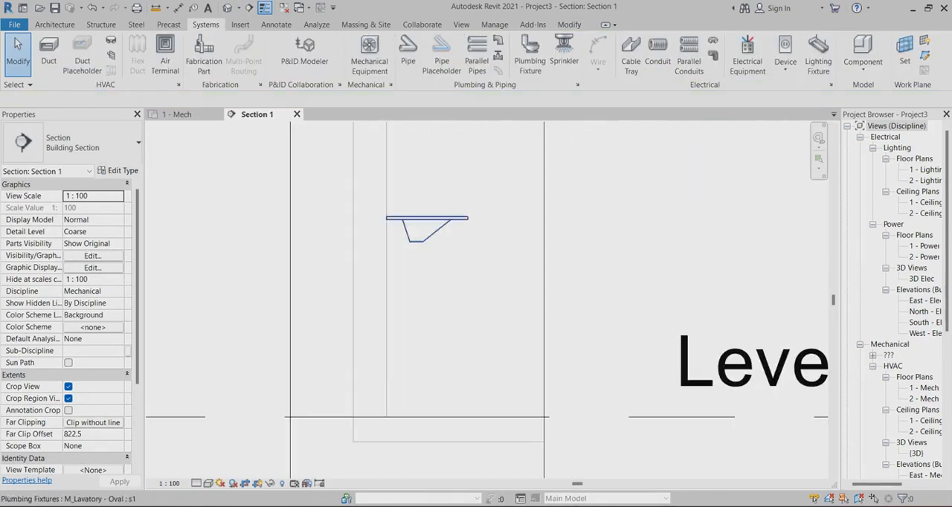
click(427, 219)
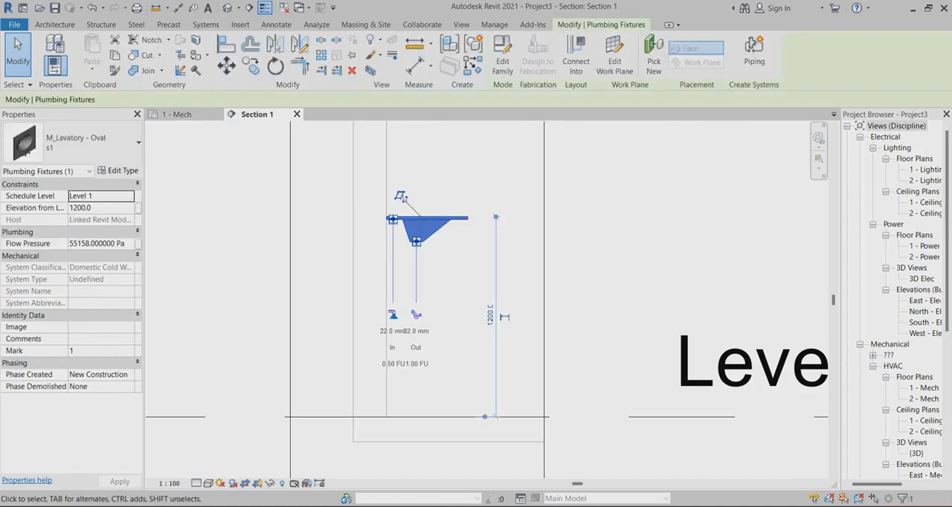
key(Escape)
click(416, 242)
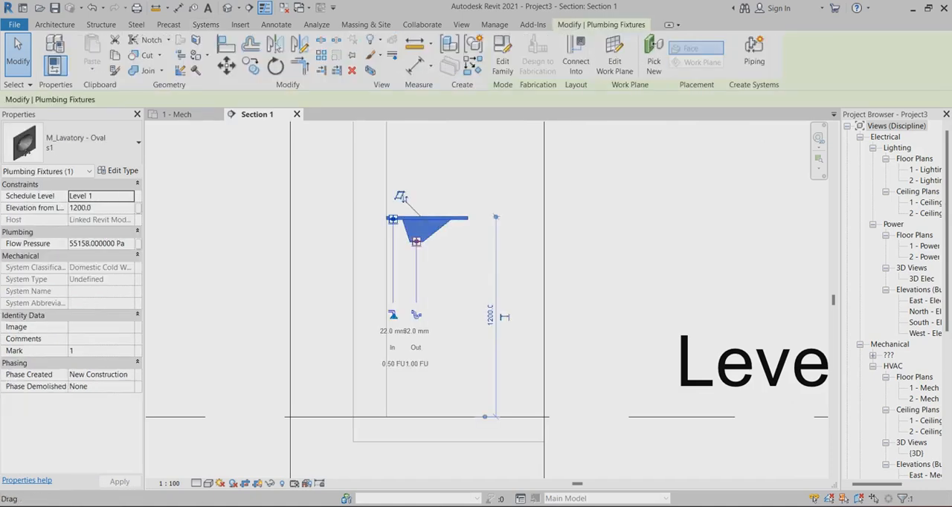
right_click(416, 242)
click(455, 194)
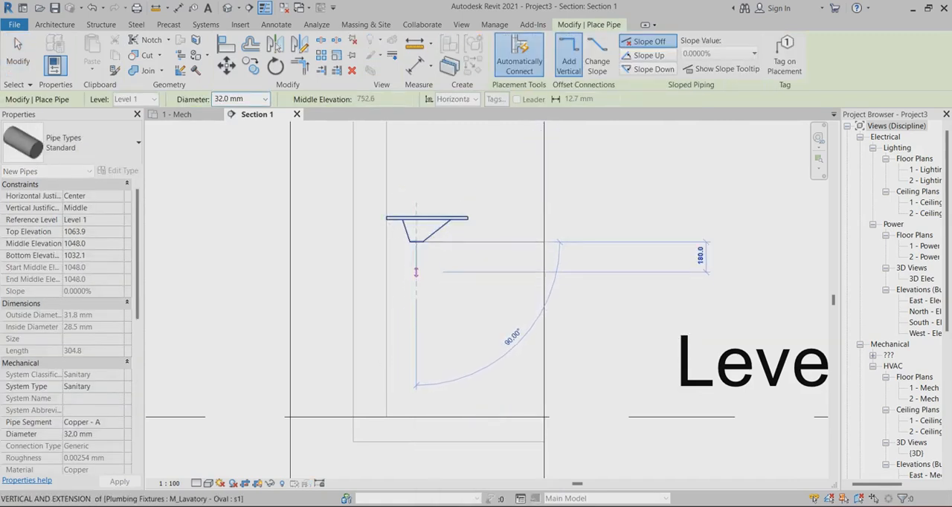
click(415, 273)
right_click(416, 272)
click(449, 281)
scroll(416, 272, up, 3)
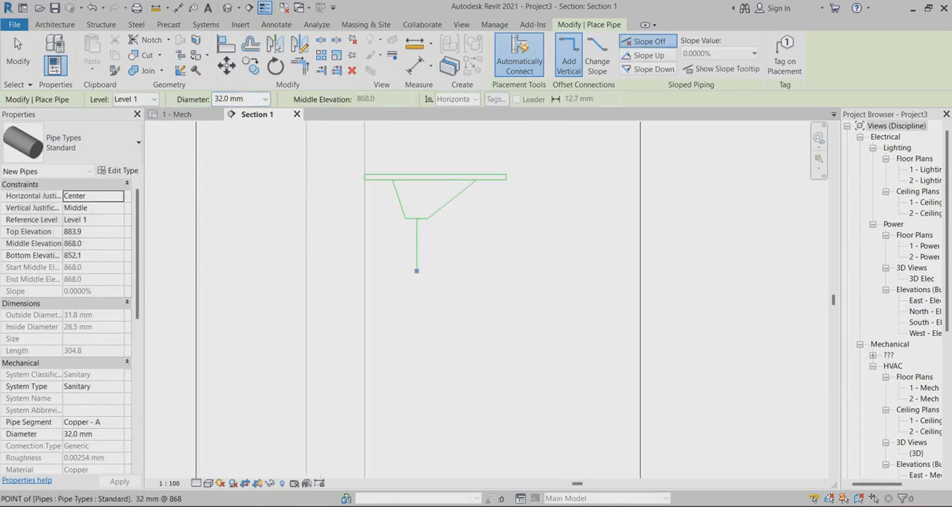
click(18, 52)
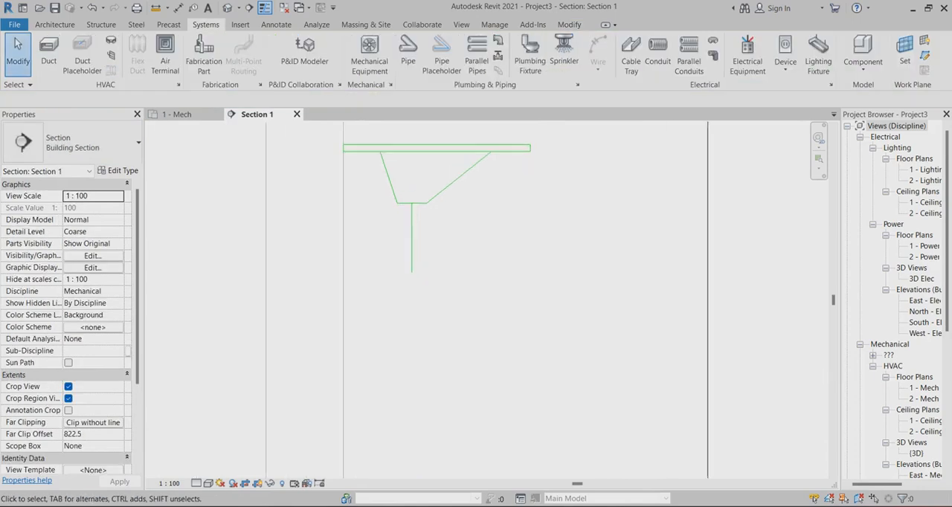
Set the section view's detail level to Fine
scroll(429, 273, down, 1)
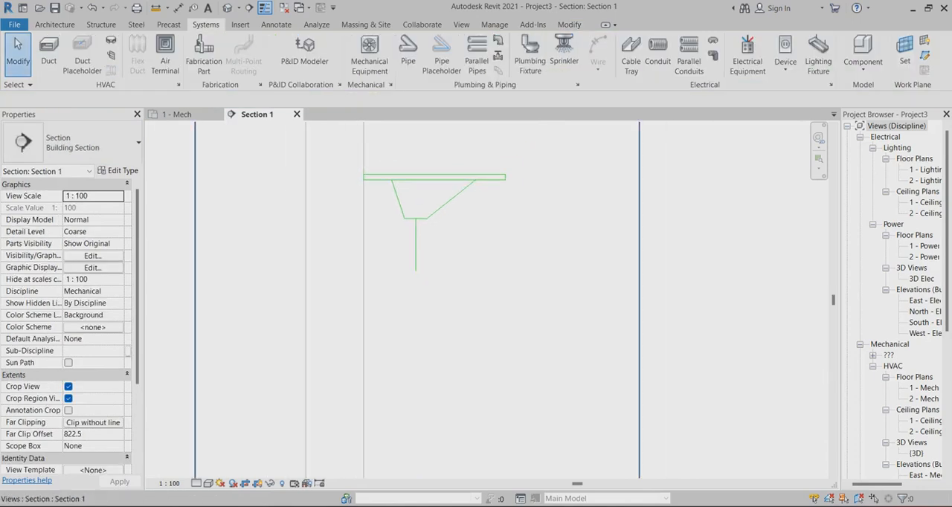
click(197, 483)
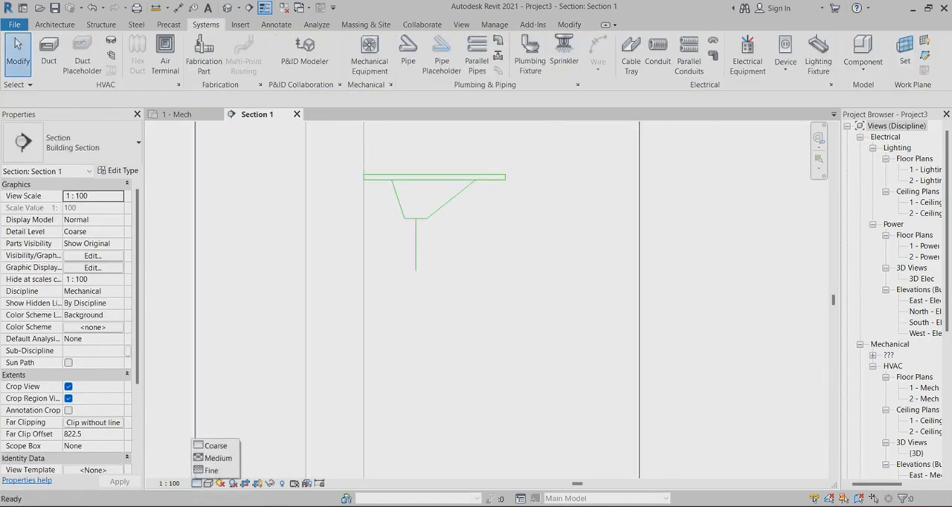
click(212, 470)
scroll(413, 245, up, 2)
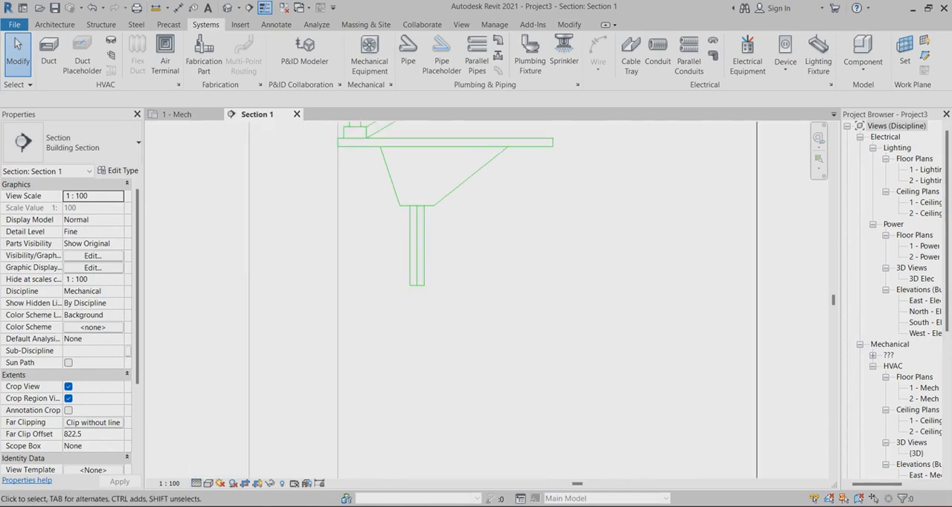
scroll(437, 262, down, 1)
scroll(440, 235, down, 1)
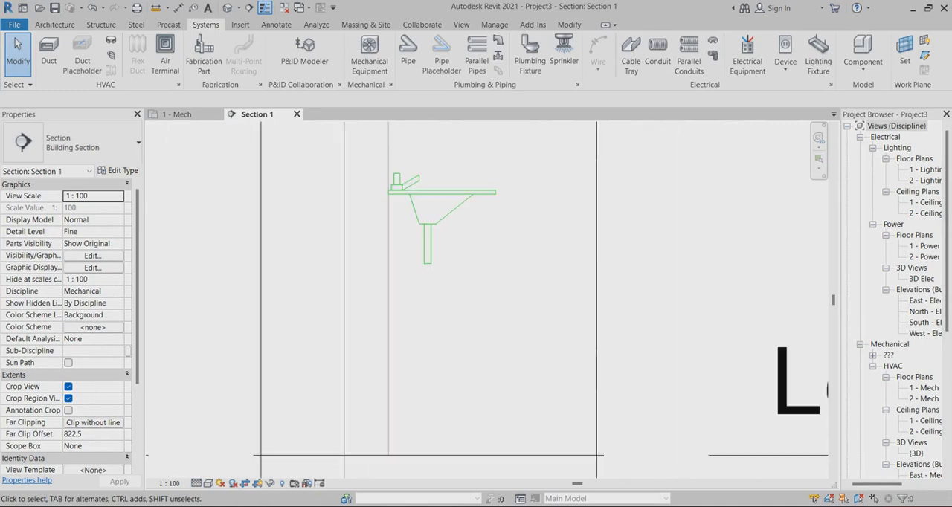
Place an M_Trap P - PVC - Sch 40 - DWV fitting on the lower end of the drain pipe
scroll(448, 283, up, 2)
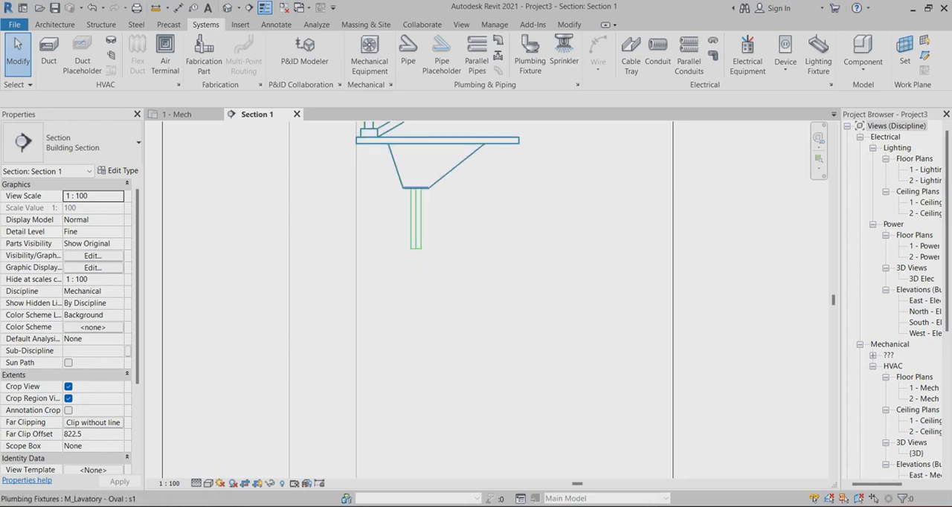
click(497, 38)
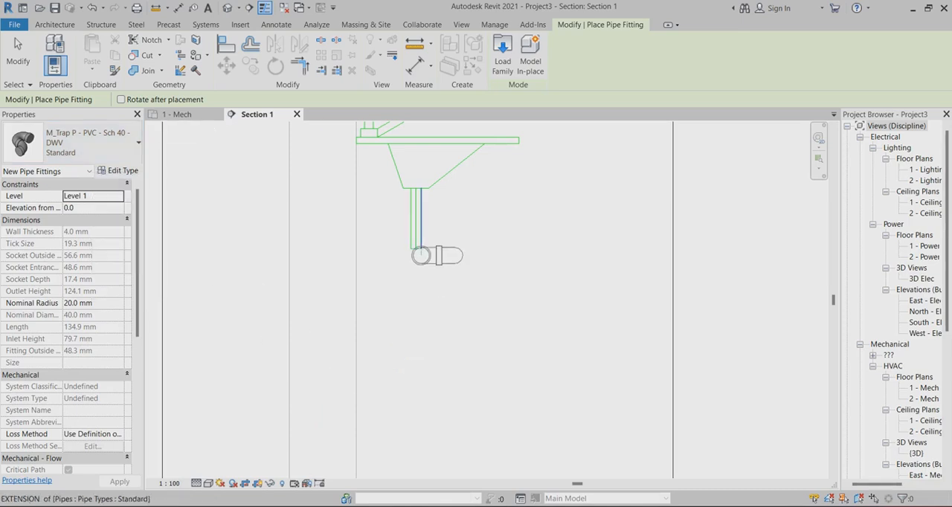
click(415, 248)
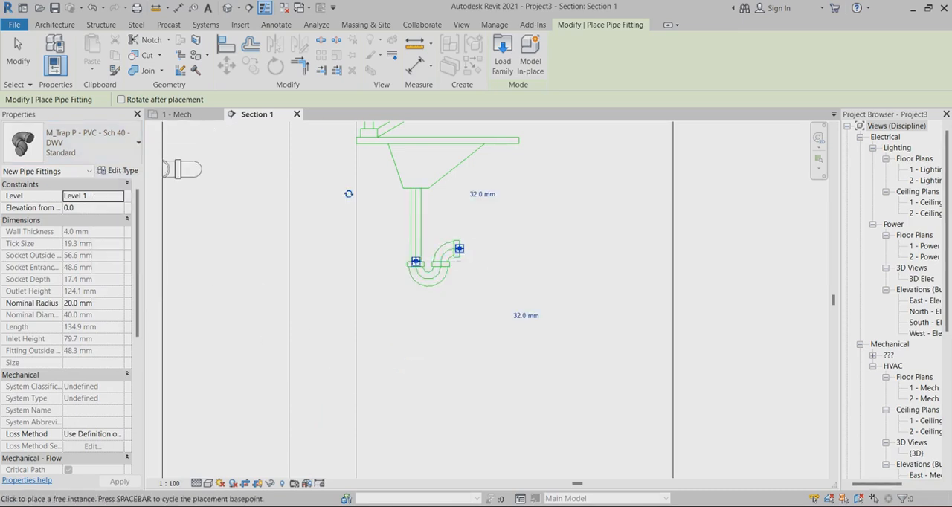
click(18, 49)
scroll(395, 278, up, 3)
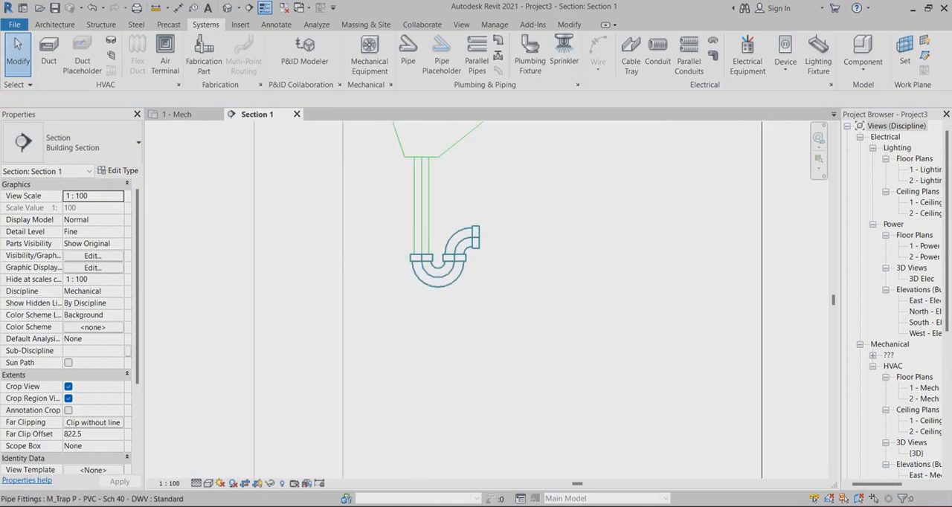
Rotate the P-trap 180° about the drain pipe so its outlet faces the wall behind the lavatory
click(422, 258)
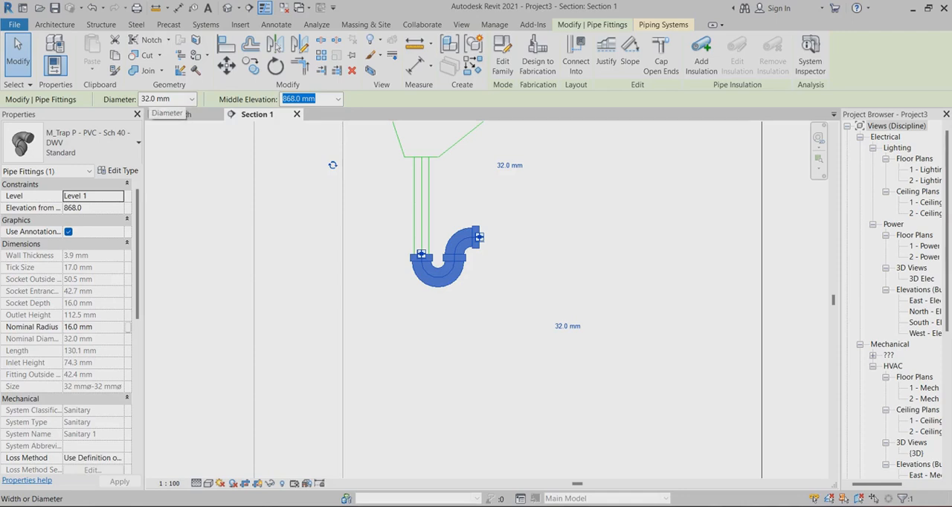
key(Escape)
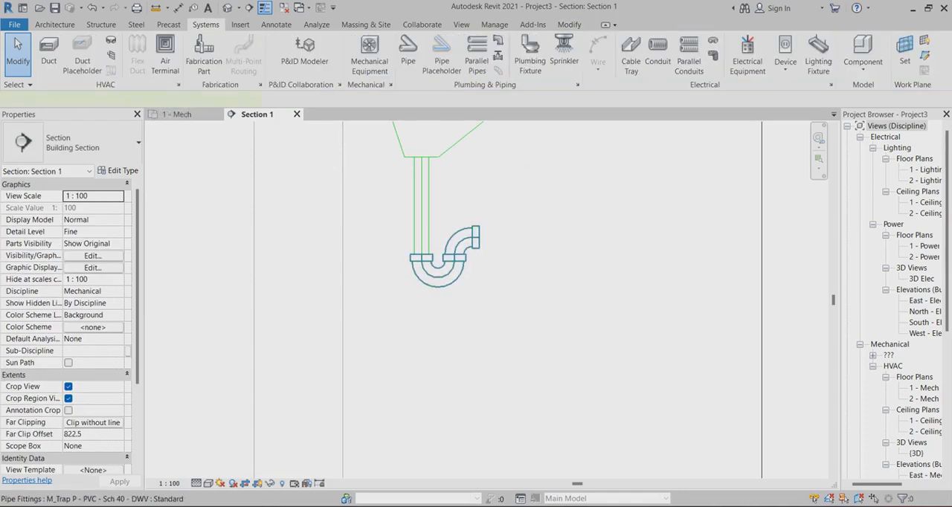
click(422, 258)
click(334, 165)
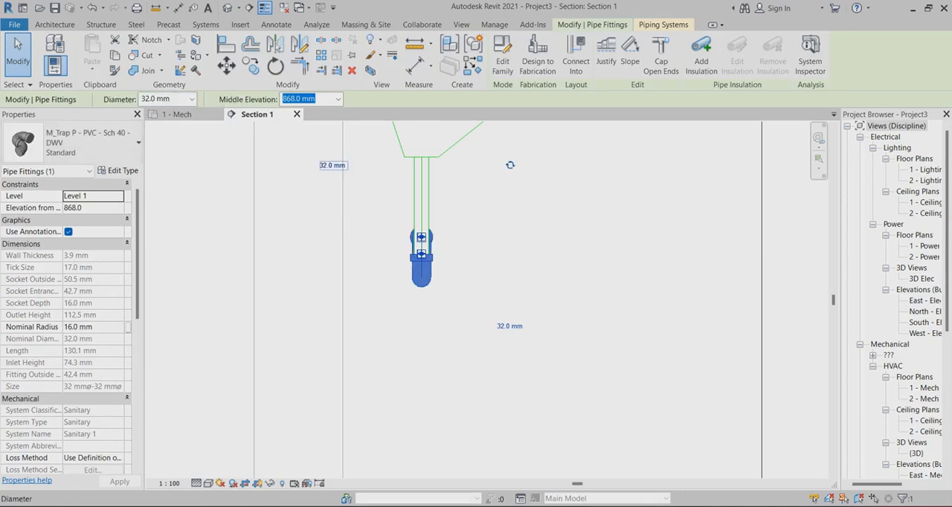
click(510, 165)
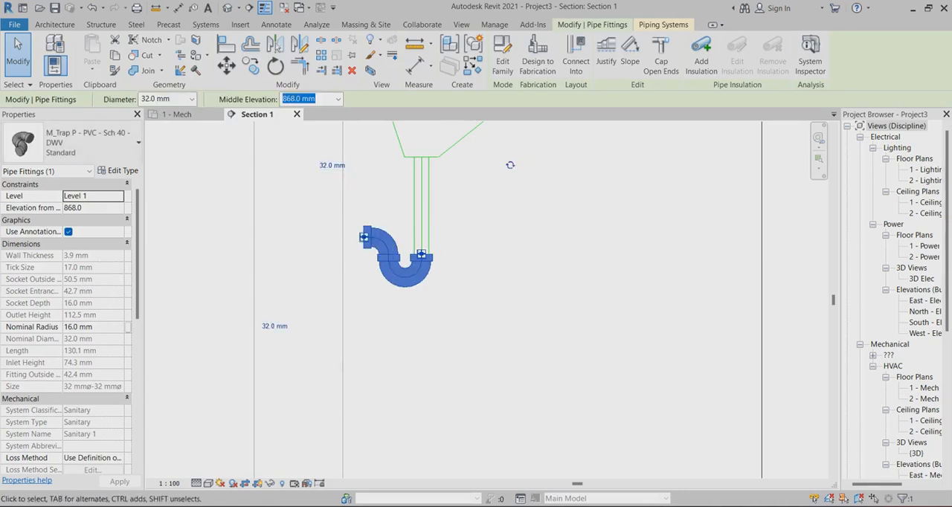
key(Escape)
Draw a short horizontal 32 mm sanitary pipe from the P-trap's outlet into the wall behind the lavatory
scroll(402, 230, up, 2)
scroll(462, 274, down, 4)
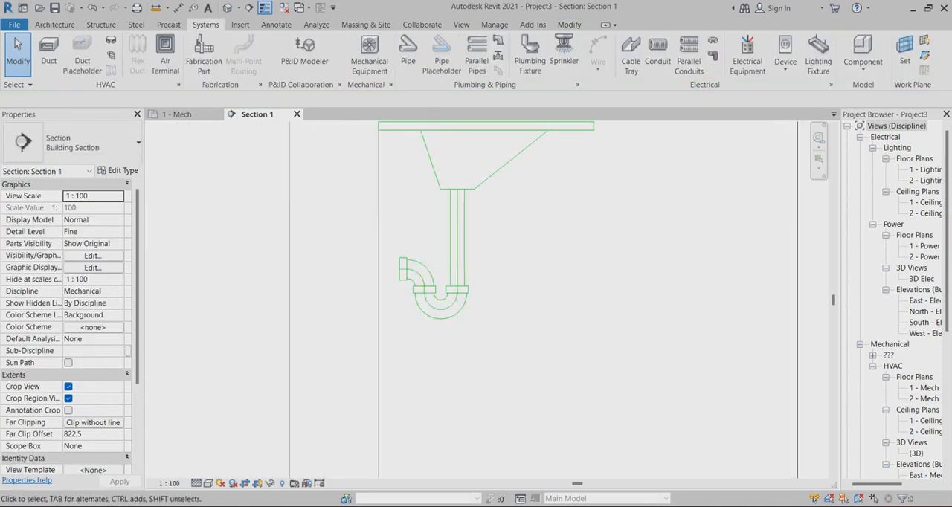
scroll(461, 347, up, 2)
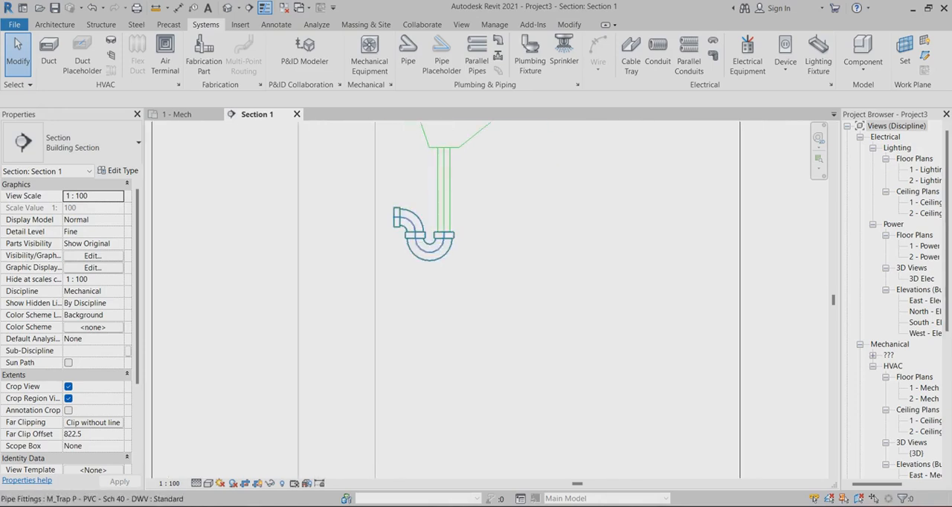
right_click(396, 217)
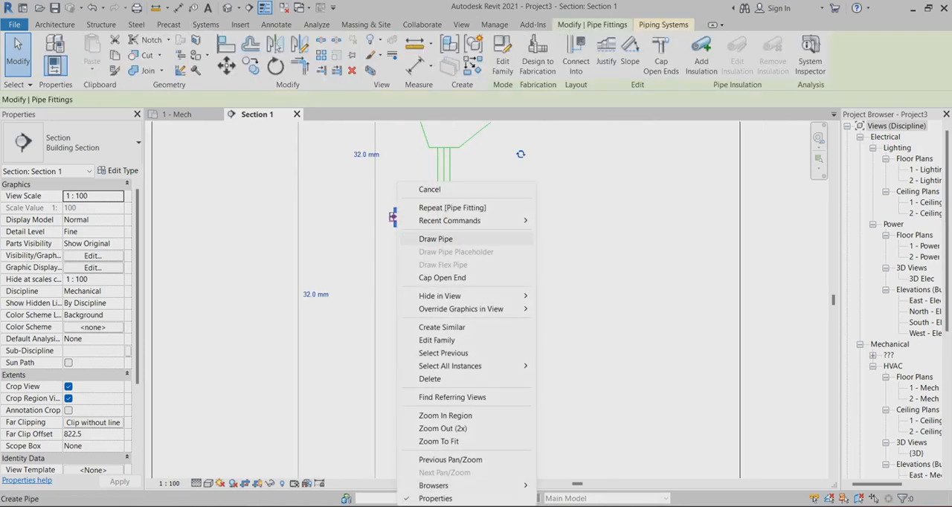
click(434, 239)
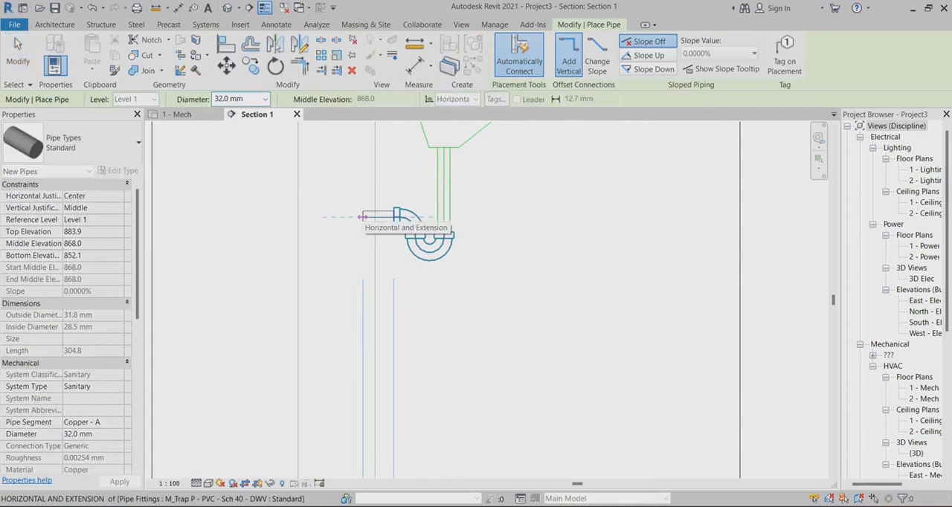
click(362, 217)
Continue the drain 920 mm straight down inside the wall, then run it horizontally just below Level 1 and finish the pipe
scroll(354, 215, down, 3)
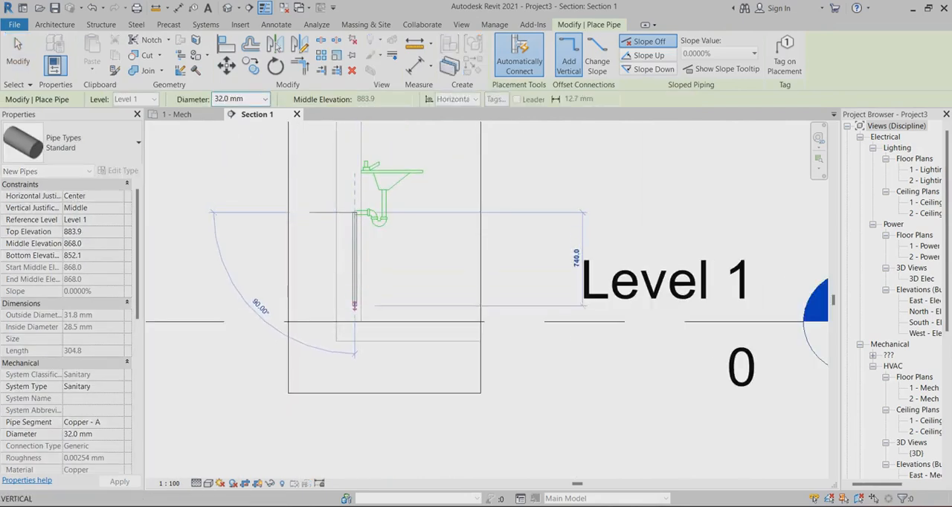
scroll(354, 312, up, 2)
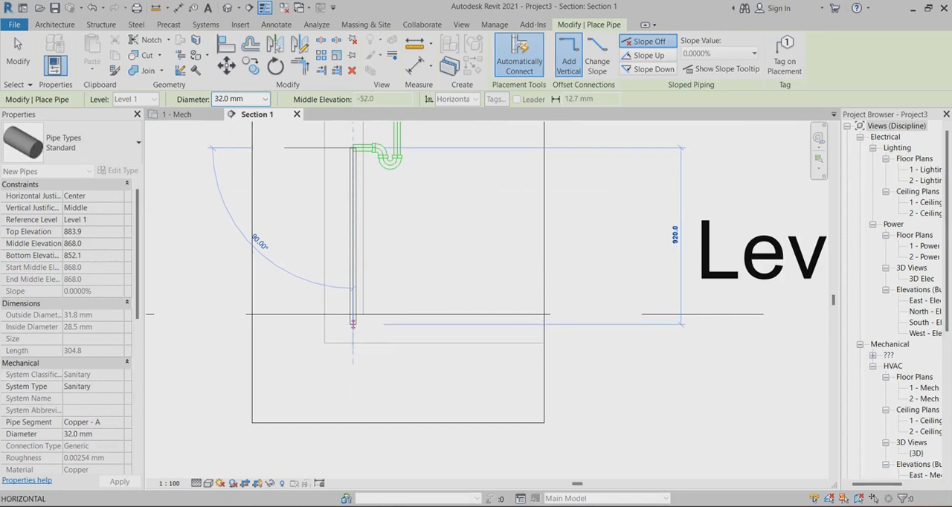
click(353, 322)
click(502, 325)
right_click(502, 325)
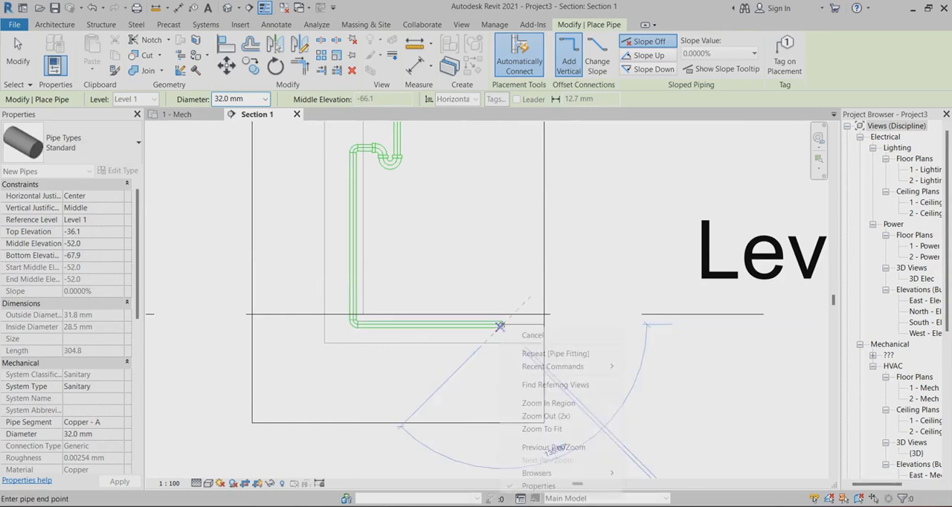
click(527, 335)
scroll(430, 357, down, 2)
scroll(435, 215, up, 3)
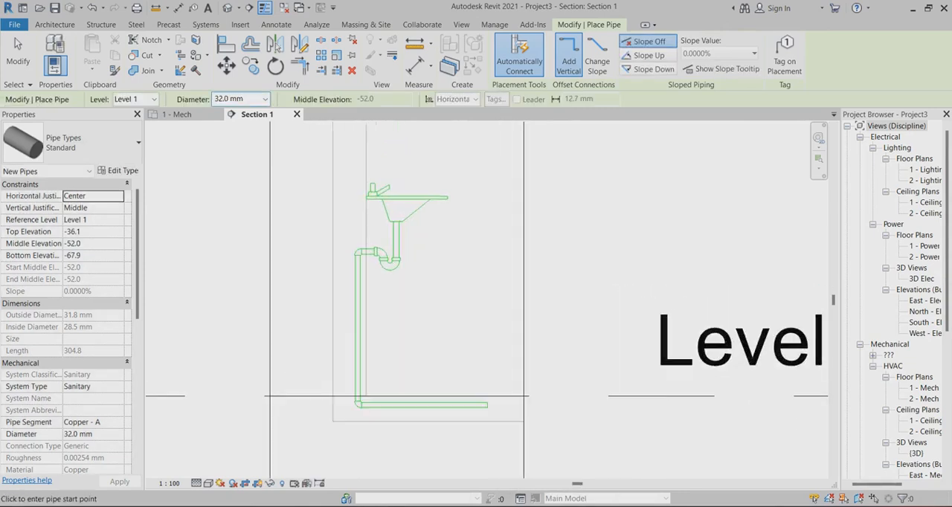
key(Escape)
key(Escape)
Examine the lavatory, its P-trap and the complete drain run in the section view
scroll(371, 188, up, 2)
scroll(444, 215, up, 1)
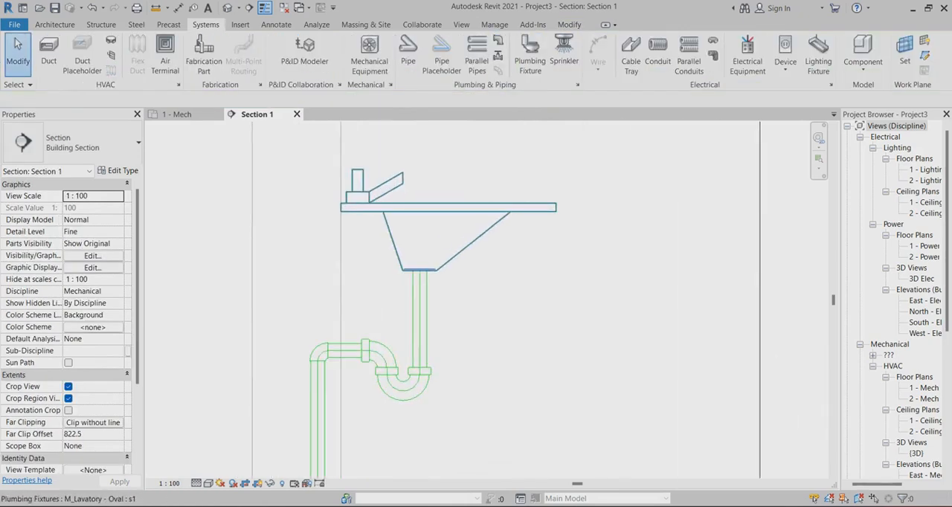
scroll(399, 276, down, 3)
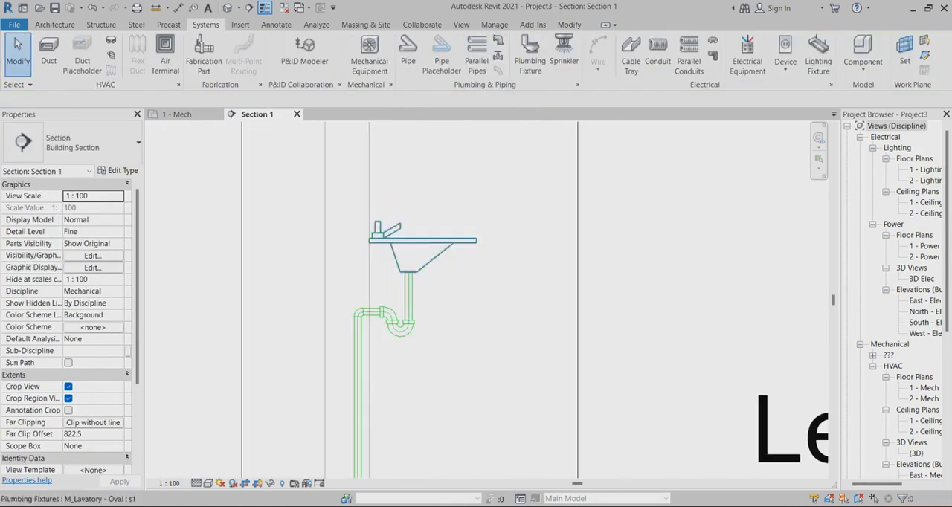
scroll(457, 248, up, 1)
scroll(348, 197, down, 1)
scroll(365, 223, up, 1)
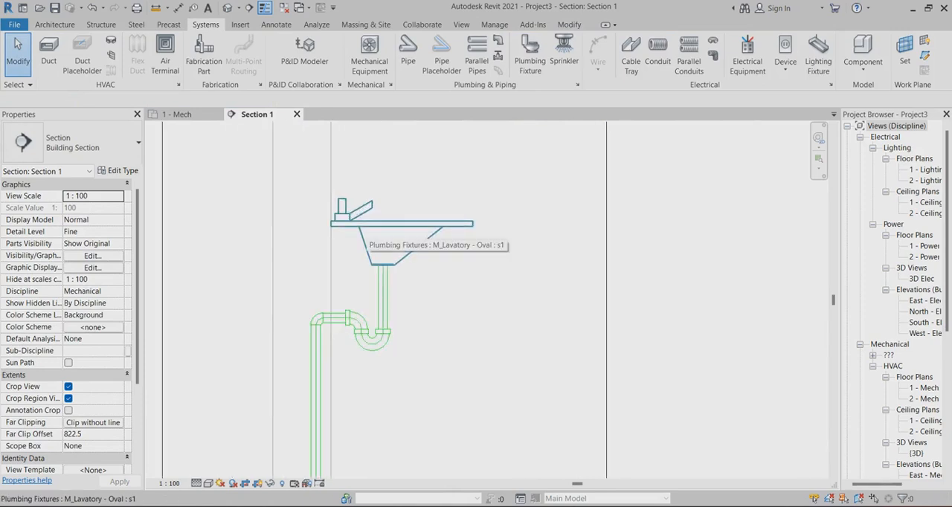
scroll(379, 328, up, 1)
scroll(414, 276, down, 2)
scroll(376, 253, down, 7)
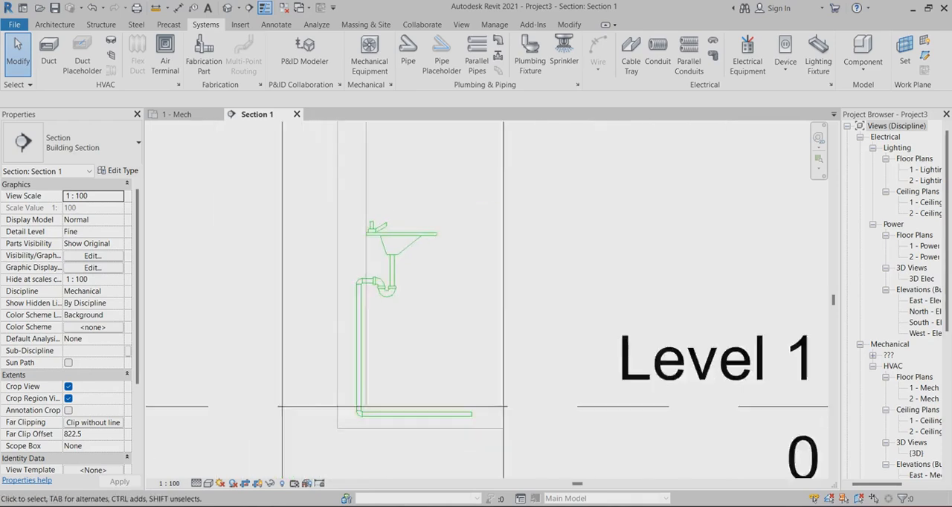
scroll(390, 261, up, 3)
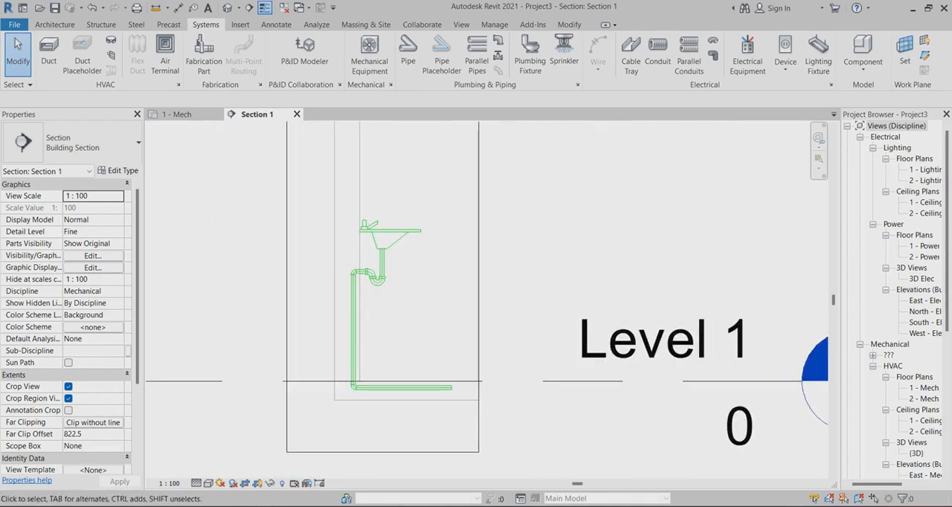
scroll(364, 238, up, 1)
scroll(349, 239, up, 1)
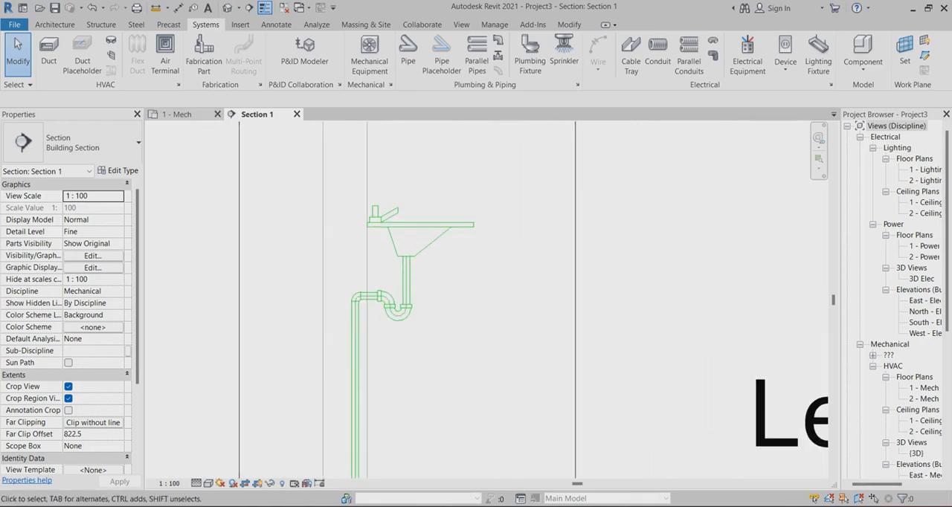
Move the Section 1 line in the 1 - Mech plan to cut through the middle of the lavatory and open its section view
click(177, 114)
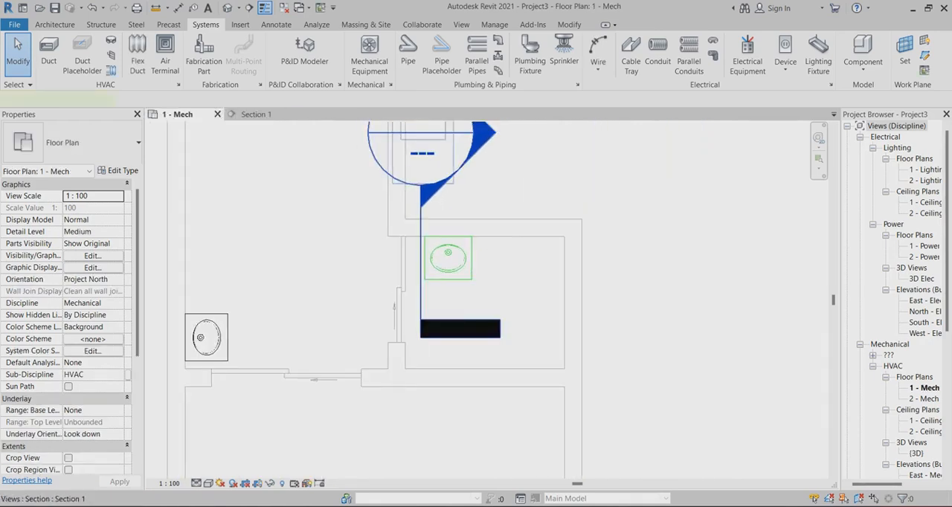
click(421, 252)
drag(420, 253, 449, 254)
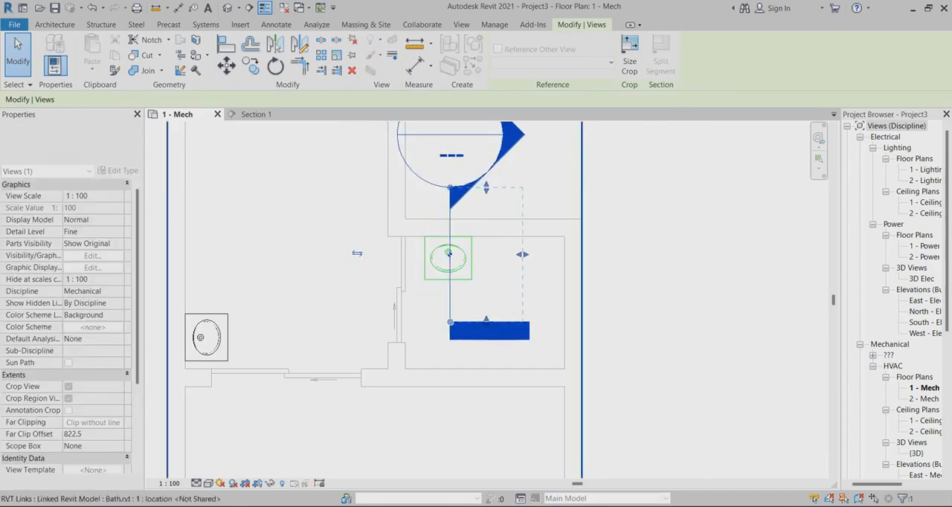
right_click(449, 188)
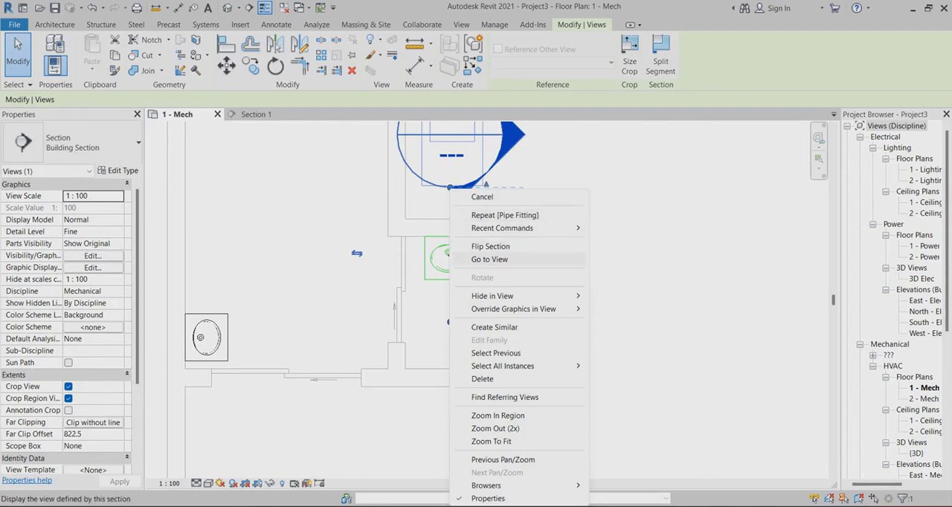
click(489, 259)
scroll(385, 281, up, 2)
scroll(441, 273, down, 1)
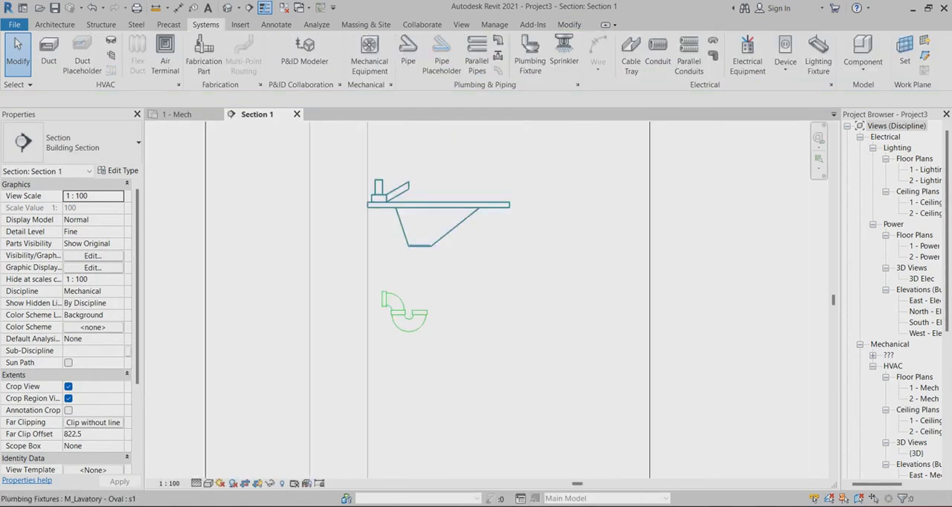
Draw a 25 mm pipe from the lavatory's Domestic Cold Water connector down to 1001 mm elevation, then horizontally into the wall
click(414, 188)
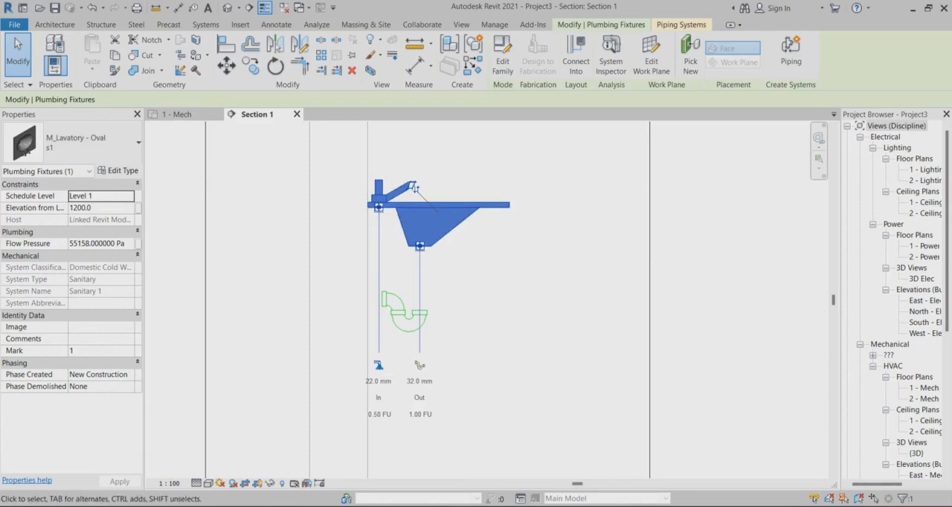
right_click(381, 202)
click(438, 208)
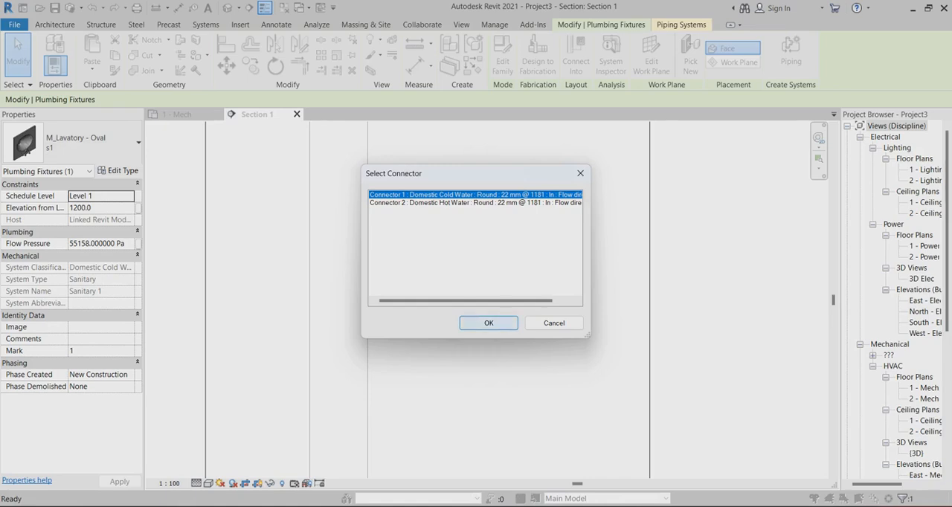
click(489, 322)
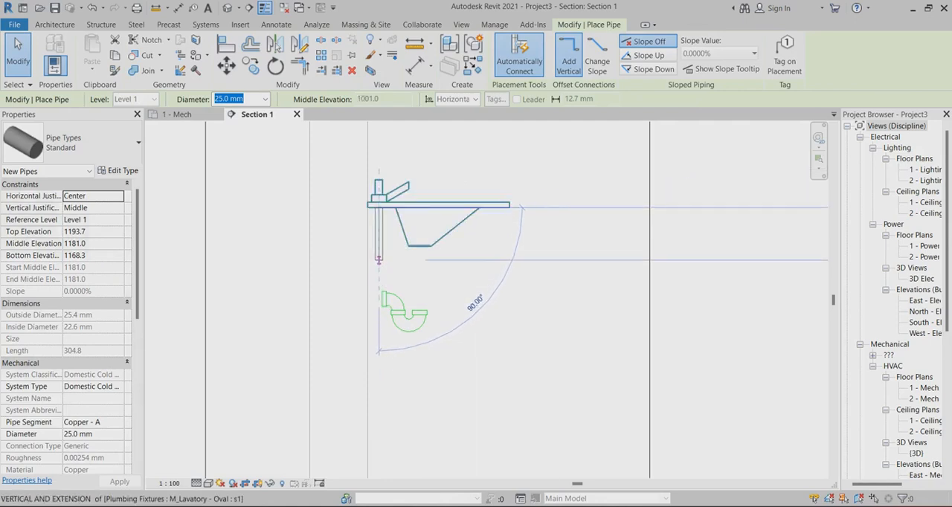
click(379, 299)
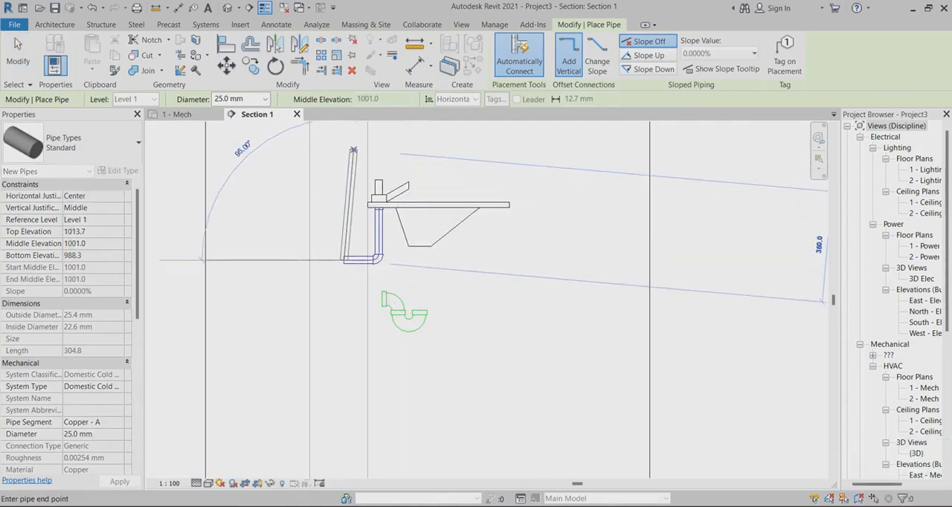
Run the cold water pipe vertically up inside the wall to an elevation of 3101 mm and finish it
scroll(349, 311, down, 3)
scroll(360, 303, down, 2)
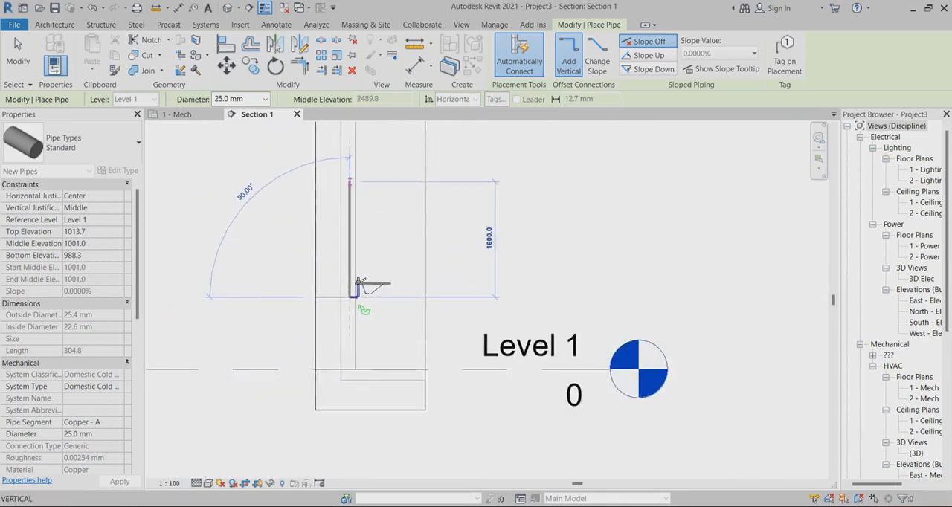
click(349, 147)
right_click(351, 147)
click(373, 155)
scroll(339, 309, up, 1)
scroll(352, 296, up, 3)
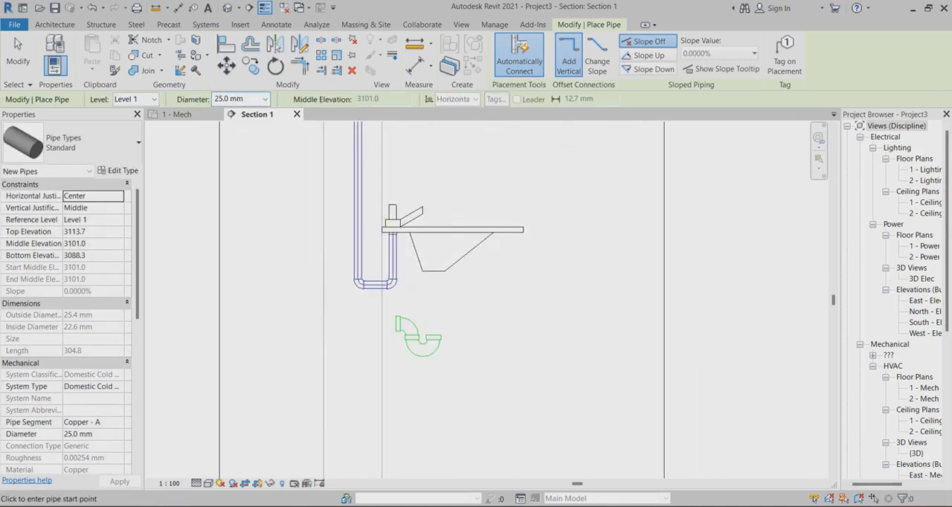
key(Escape)
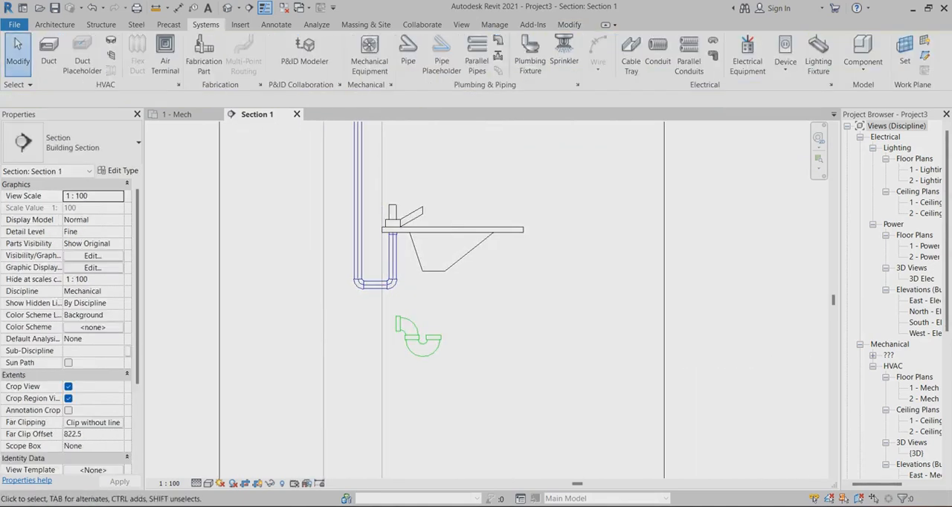
Draw a 25 mm domestic hot water pipe from the lavatory's remaining water connector straight down to 901 mm elevation
scroll(488, 297, down, 2)
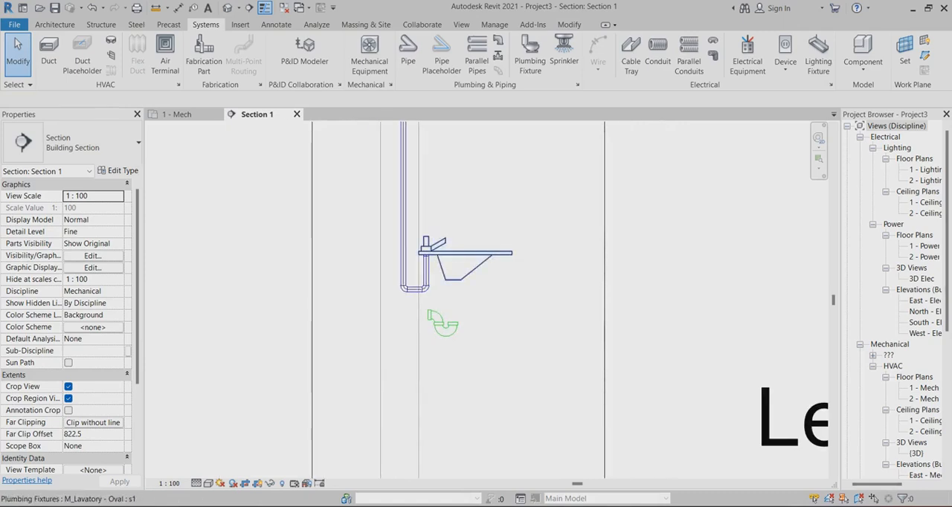
click(439, 234)
right_click(426, 253)
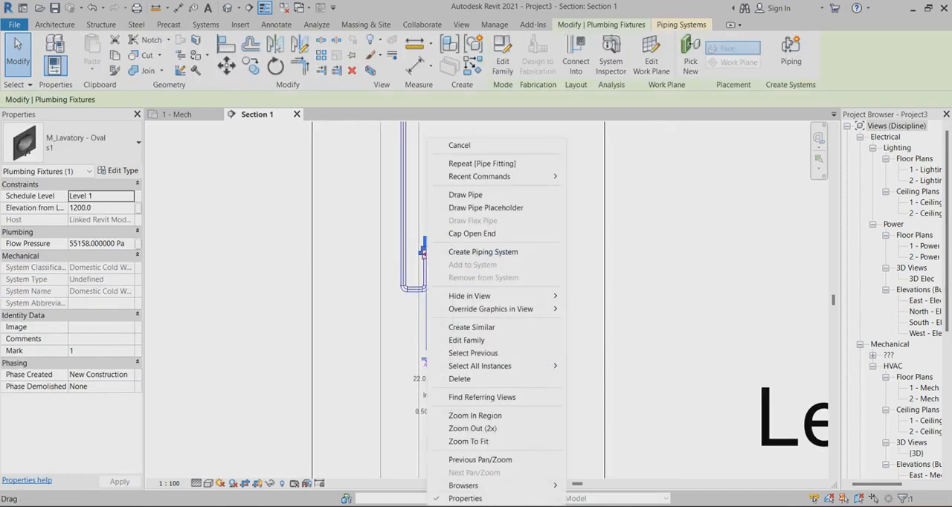
click(465, 194)
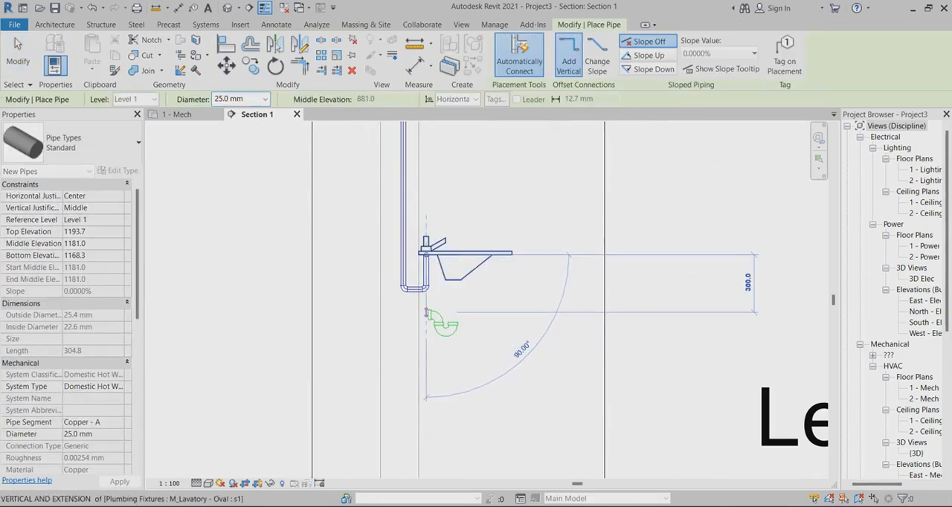
click(426, 307)
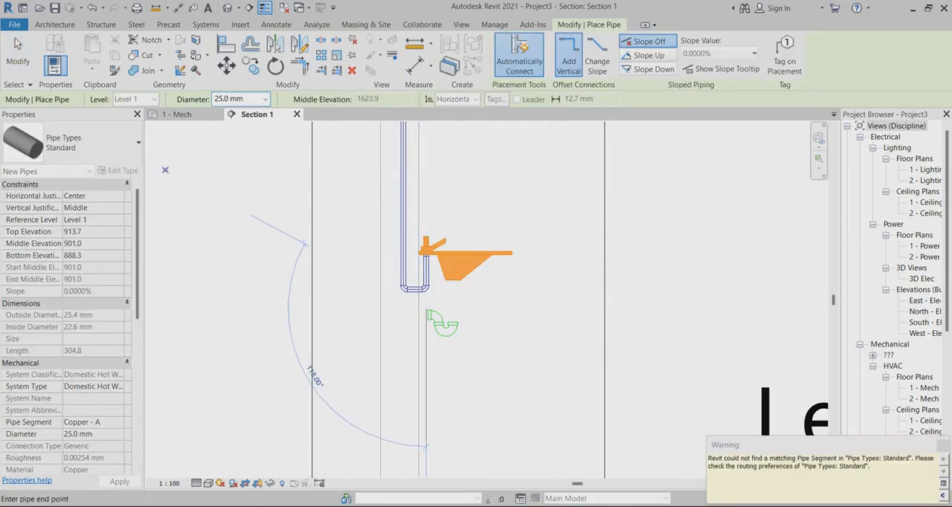
key(Escape)
scroll(428, 245, up, 2)
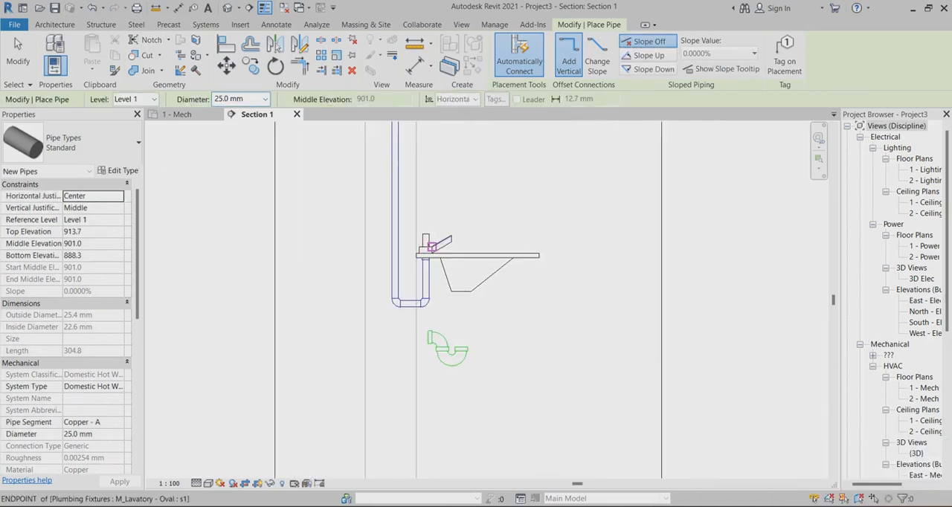
key(Escape)
Flip Section 1 in the 1 - Mech plan so it looks toward the opposite side of the lavatory
scroll(425, 247, up, 2)
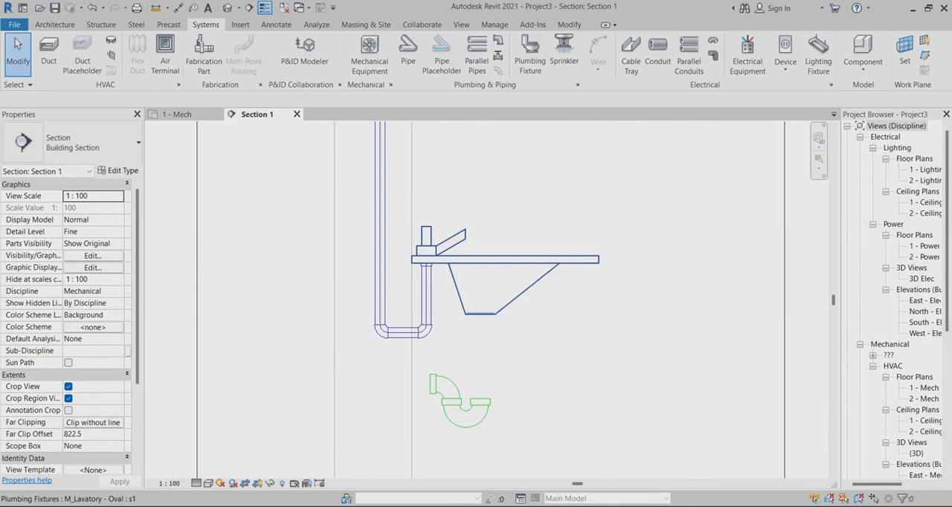
click(452, 259)
scroll(476, 244, down, 2)
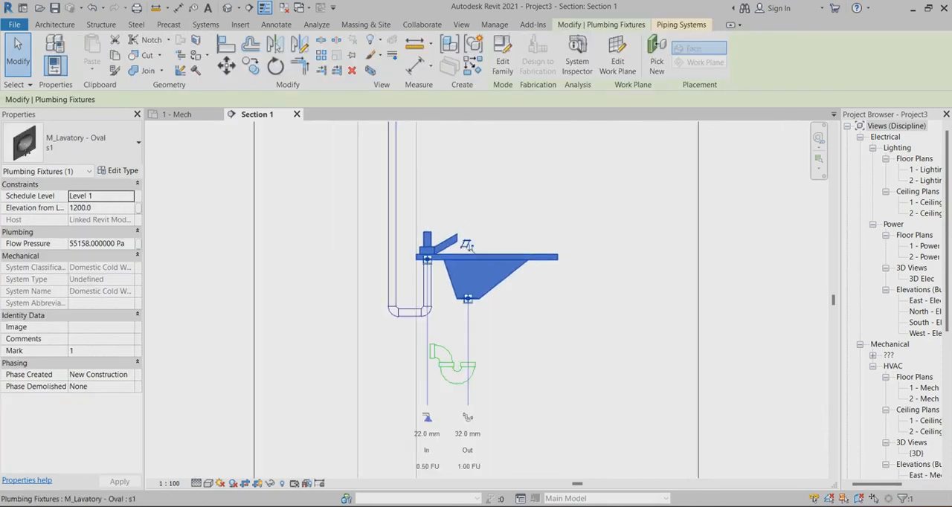
key(Escape)
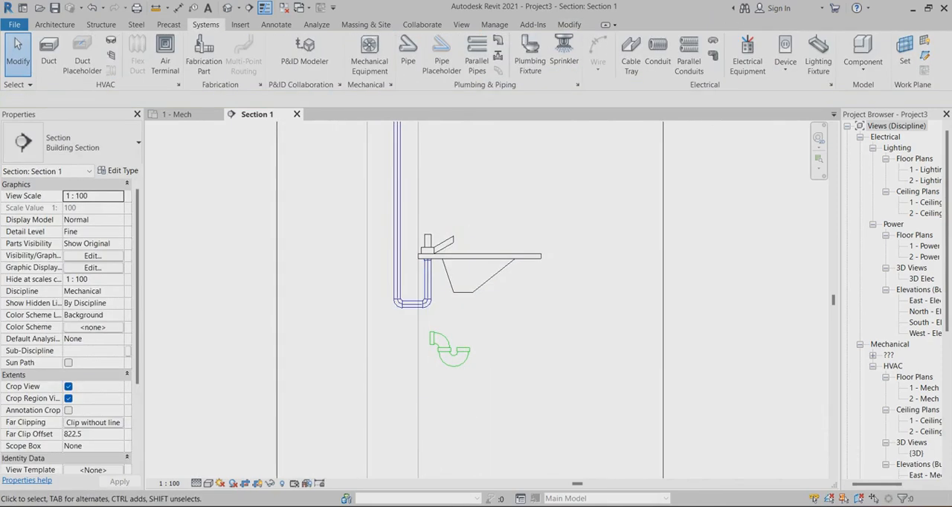
click(178, 114)
click(449, 253)
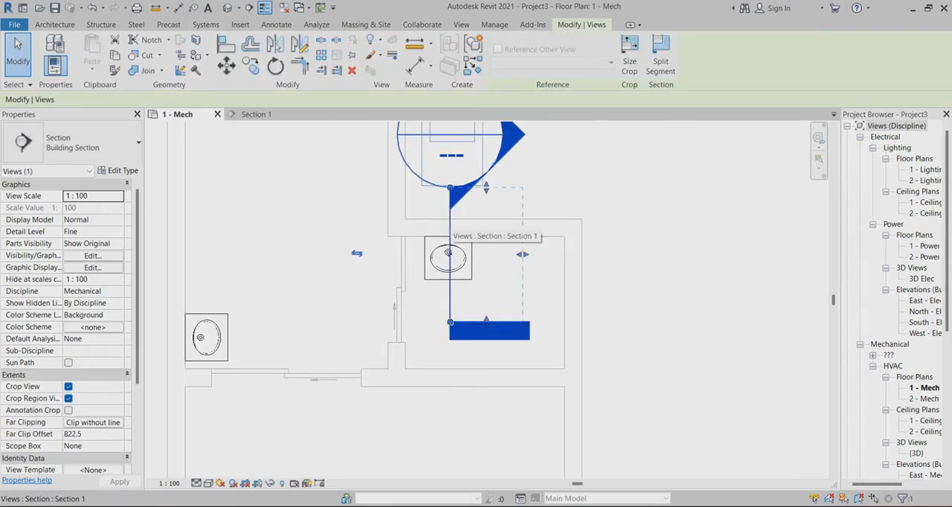
click(357, 253)
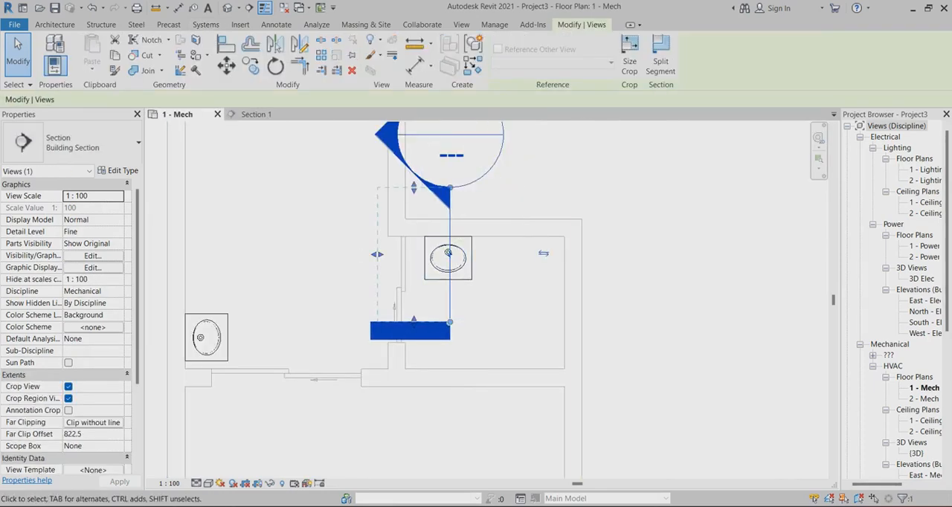
Open the Section 1 view from its section mark in the 1 - Mech plan
right_click(448, 253)
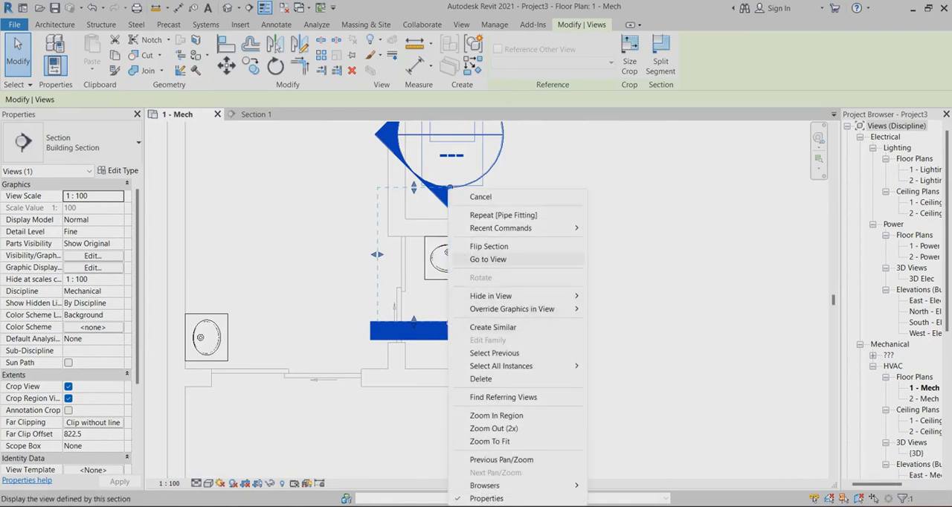
click(488, 260)
scroll(495, 275, up, 4)
scroll(446, 267, down, 1)
Extend the 25 mm hot water pipe from its lower end horizontally into the wall and vertically up to an elevation of 2501 mm
click(441, 246)
right_click(439, 245)
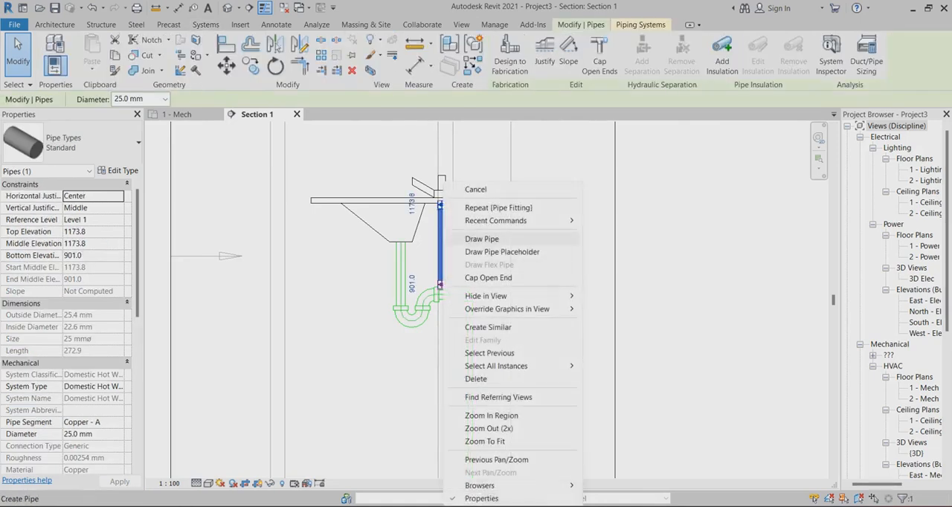
click(476, 209)
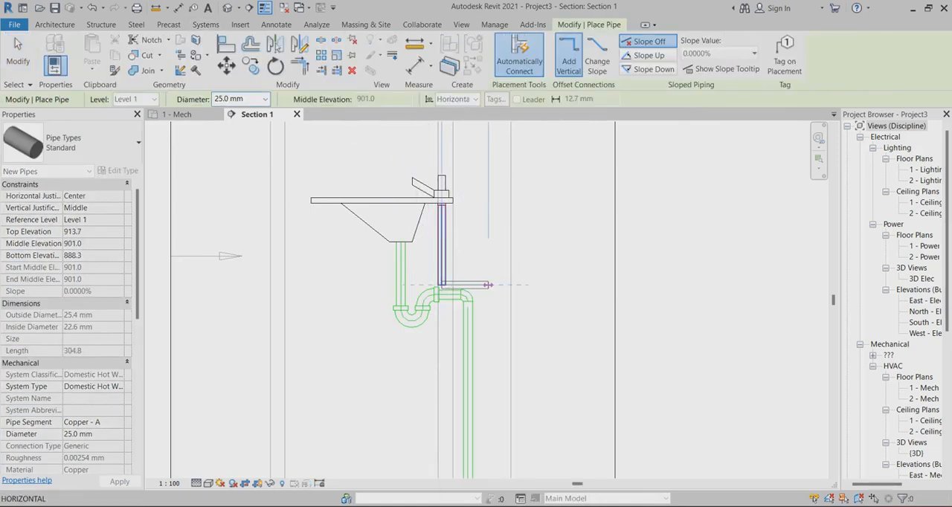
scroll(488, 285, down, 4)
click(489, 153)
right_click(489, 153)
click(513, 162)
scroll(461, 278, up, 2)
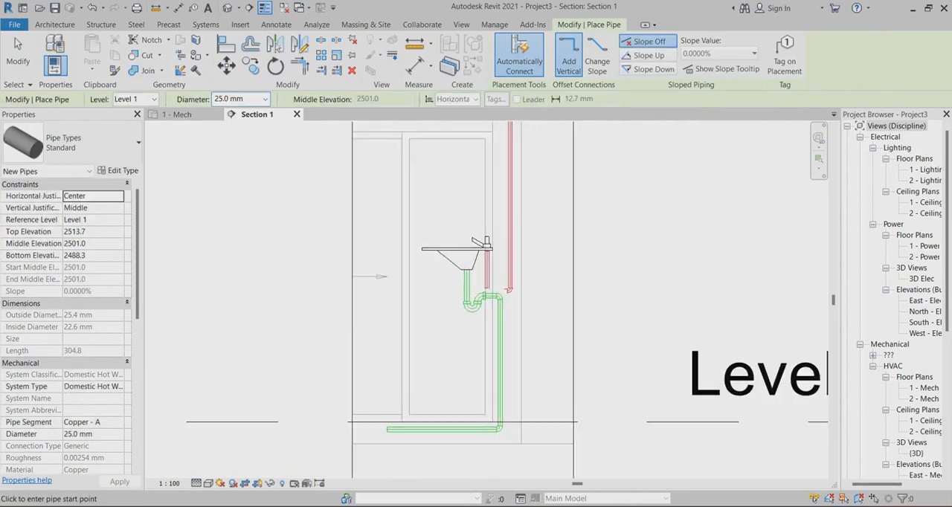
key(Escape)
Raise the short horizontal hot water pipe below the lavatory to a middle elevation of 1031 mm
scroll(490, 325, up, 2)
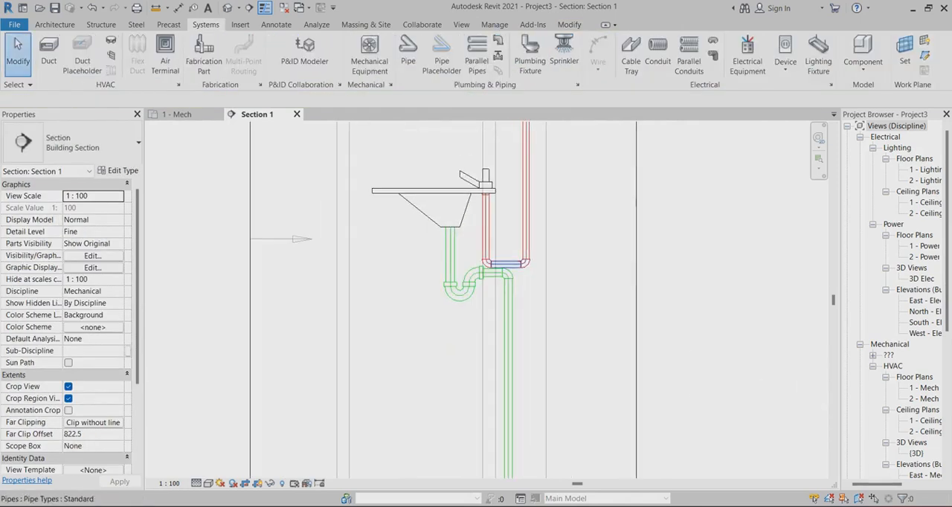
click(505, 264)
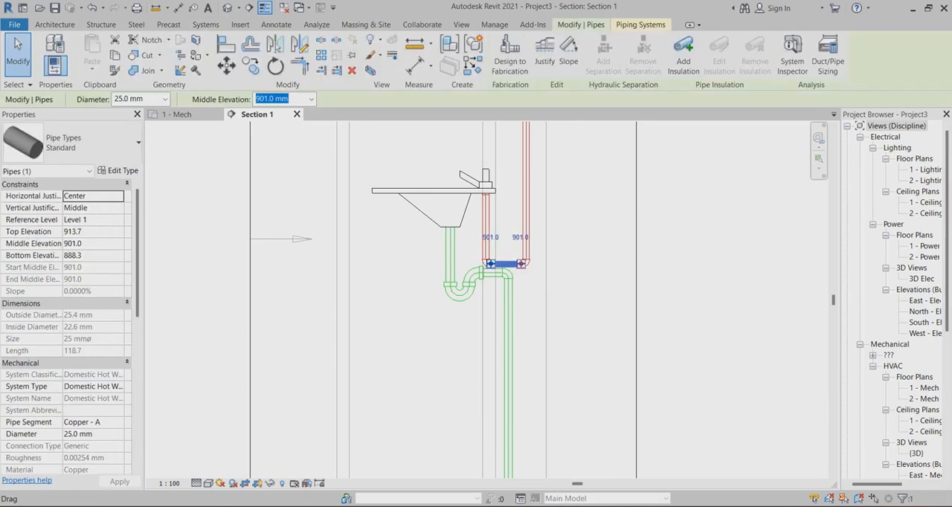
text(941)
key(Return)
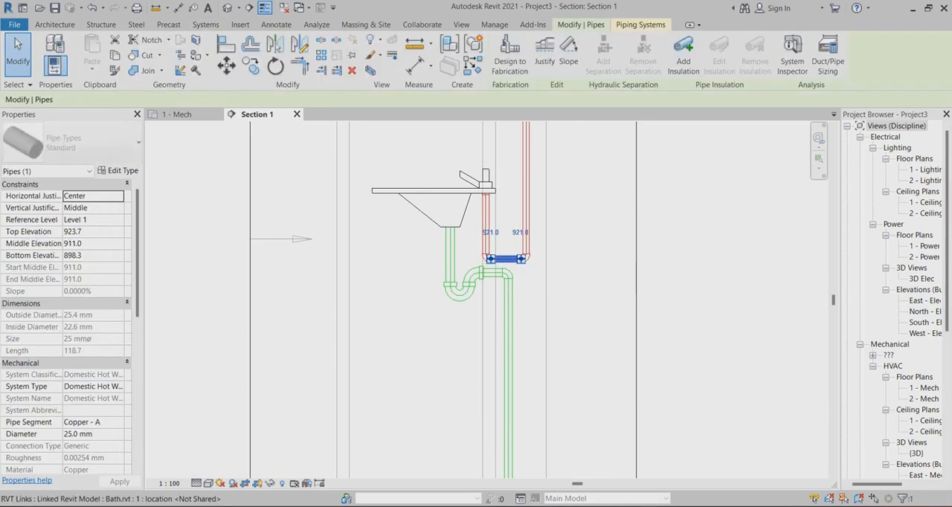
key(Up)
key(Up)
key(Up)
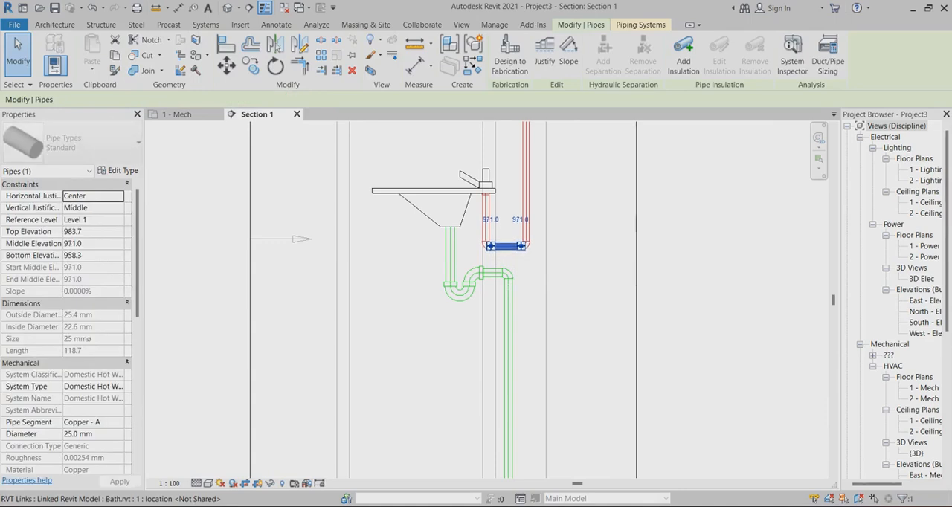
key(Up)
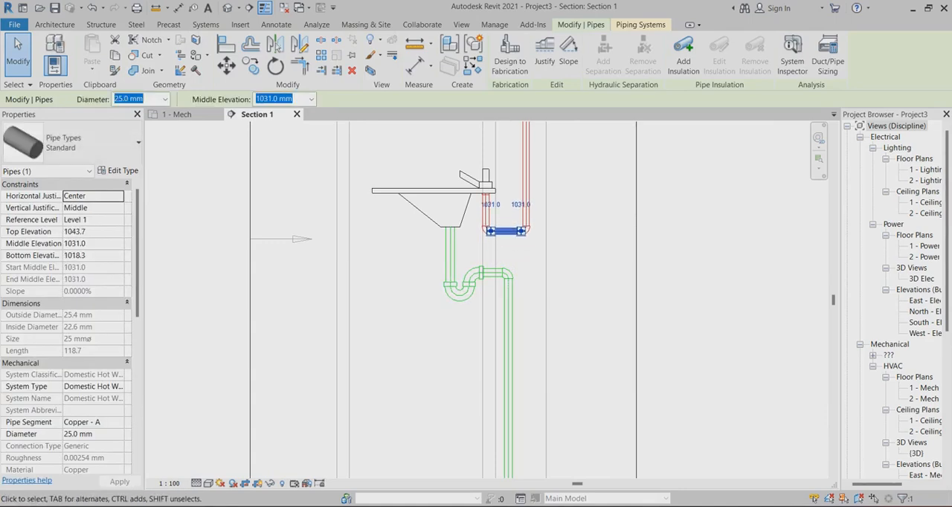
key(Escape)
Delete the Section 1 mark from the 1 - Mech plan together with its section view
scroll(475, 294, down, 4)
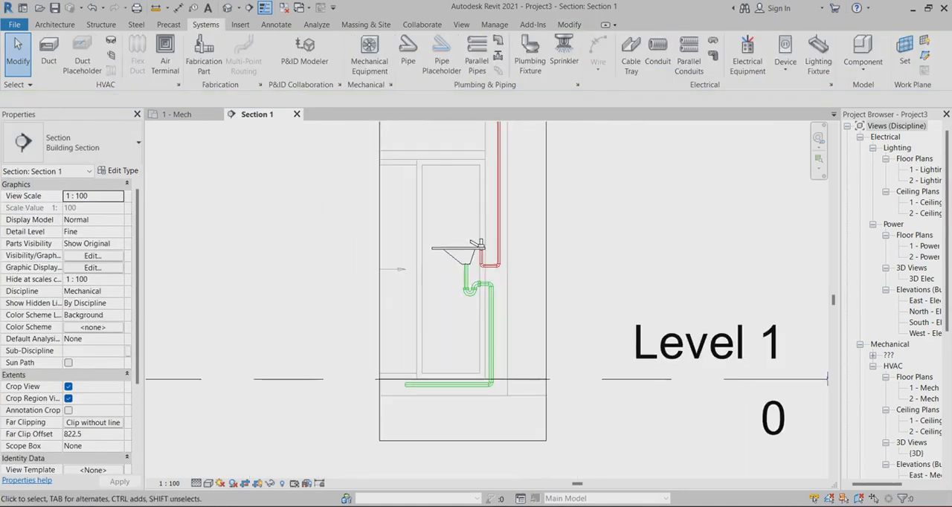
scroll(509, 267, down, 2)
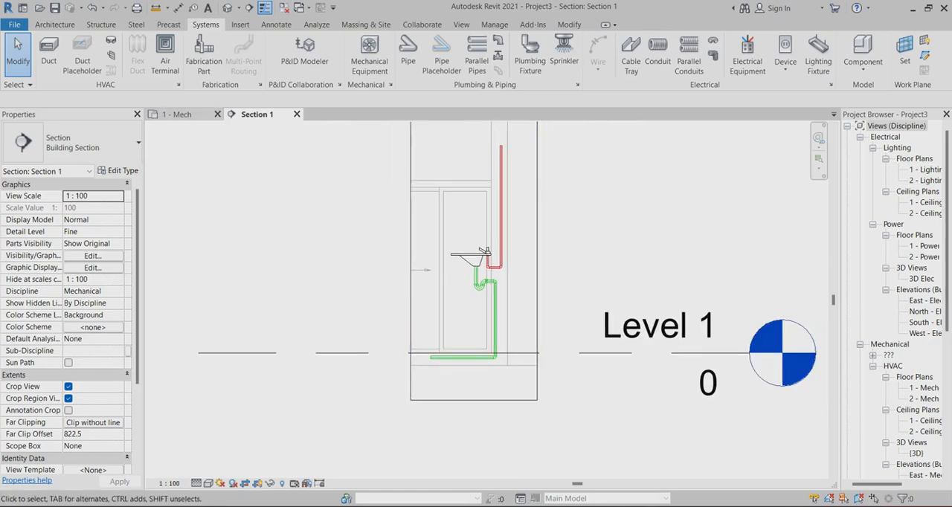
click(176, 115)
scroll(467, 307, down, 3)
click(457, 301)
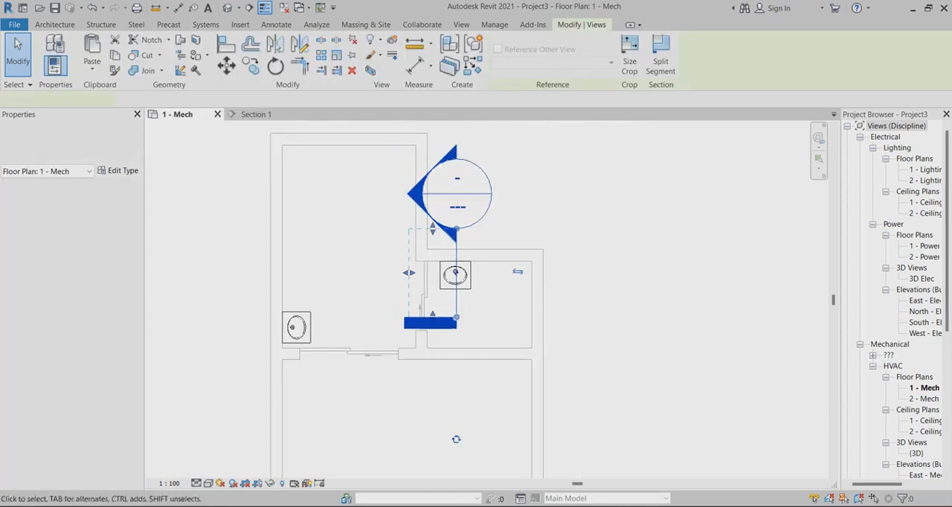
key(Delete)
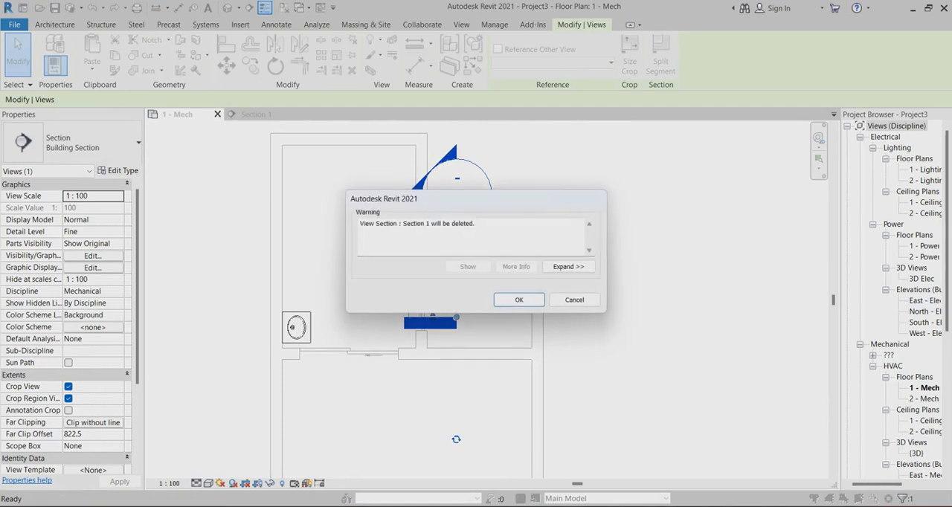
key(Return)
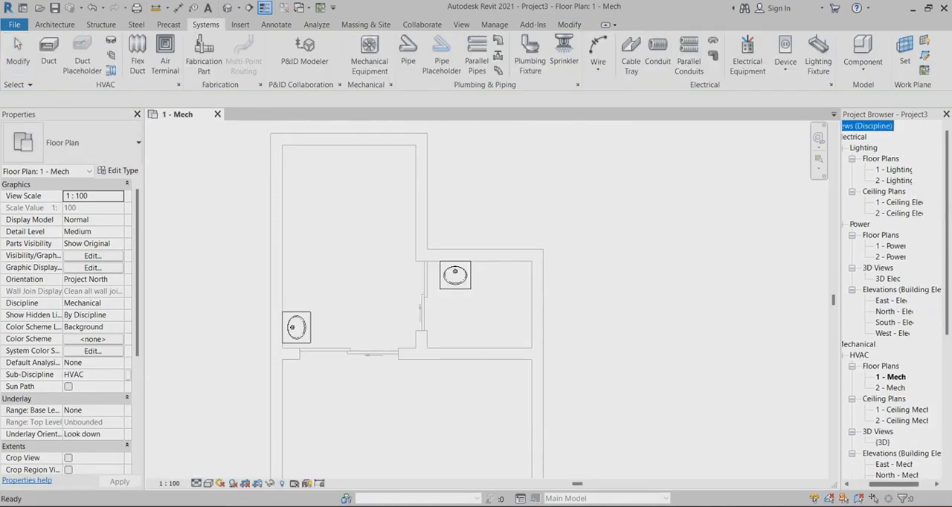
Open the 1 - Plumbing floor plan at the piped lavatory
drag(946, 223, 946, 306)
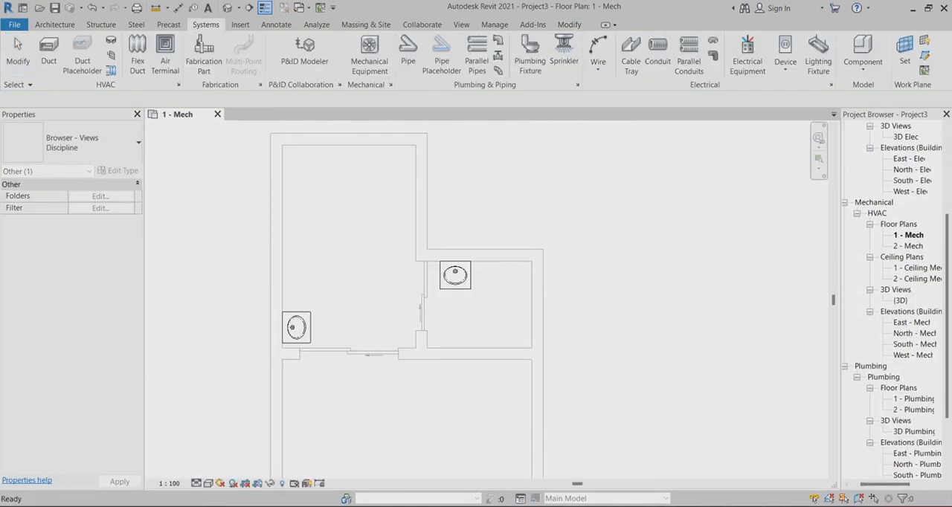
click(913, 400)
double_click(913, 399)
scroll(380, 264, up, 6)
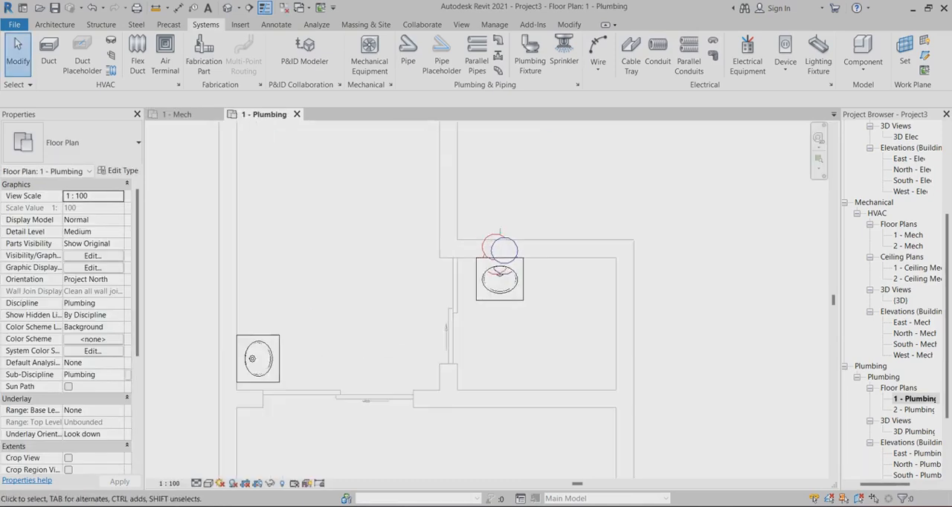
scroll(418, 259, up, 1)
scroll(519, 370, down, 4)
scroll(669, 306, up, 6)
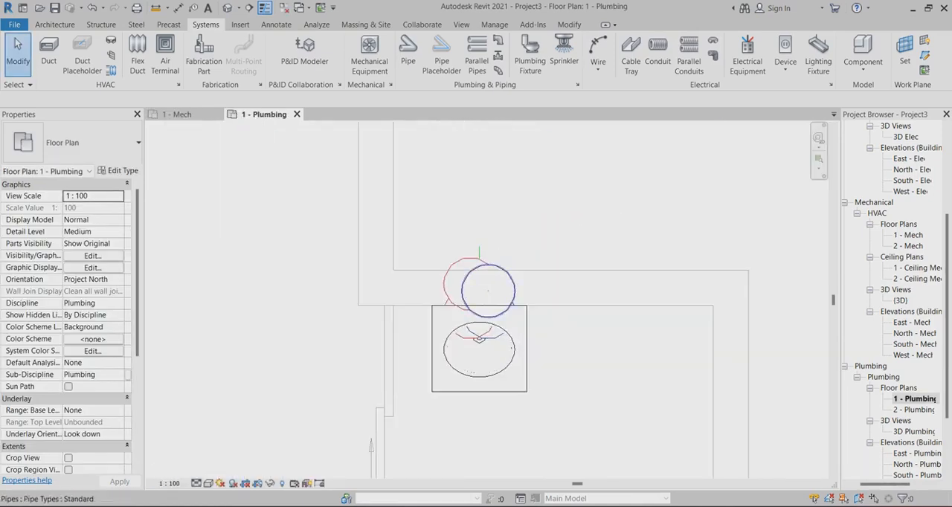
Set the detail level of the 1 - Plumbing plan to Fine
click(196, 483)
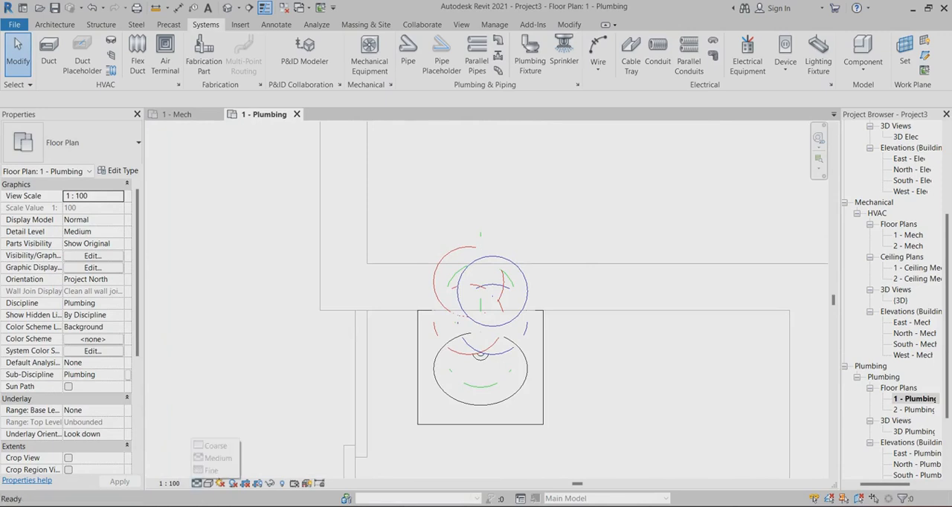
click(212, 467)
scroll(504, 302, up, 4)
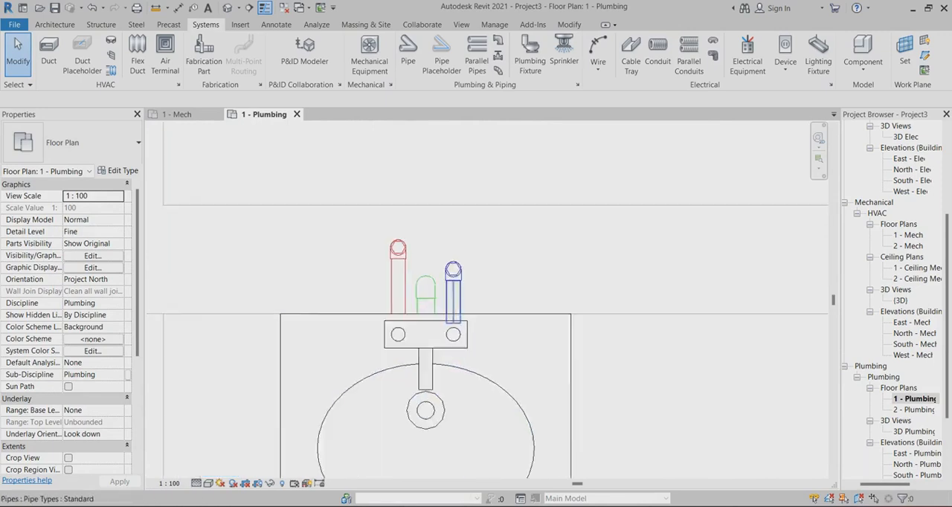
scroll(309, 364, up, 2)
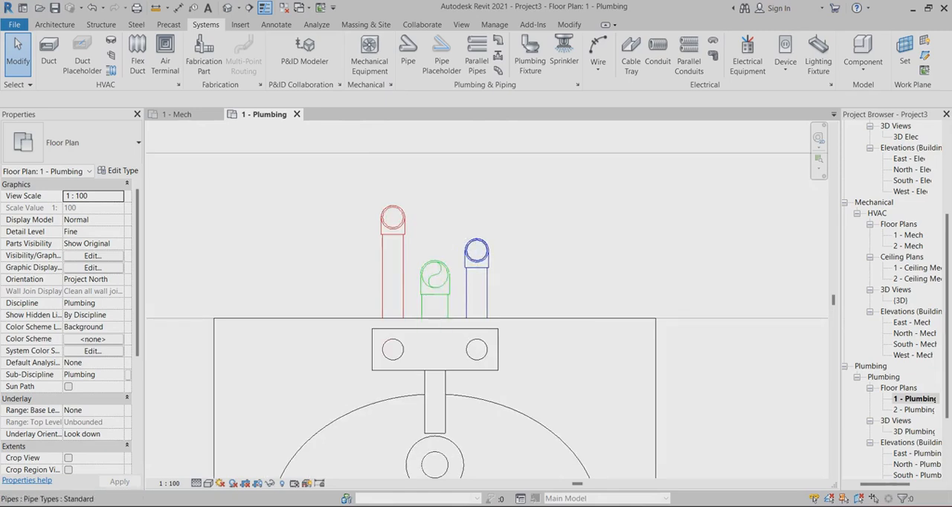
Try to align the hot water riser with the center of the cold water riser, and undo the alignment
click(568, 24)
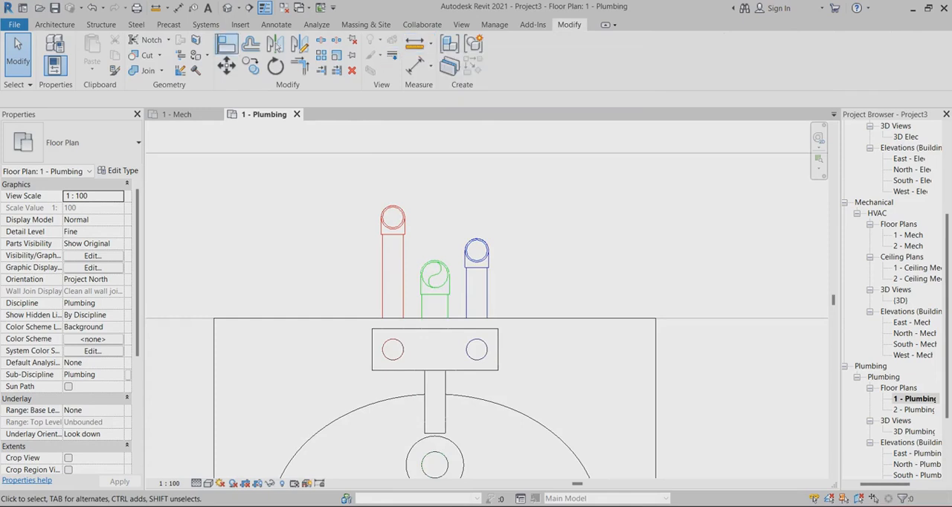
click(226, 43)
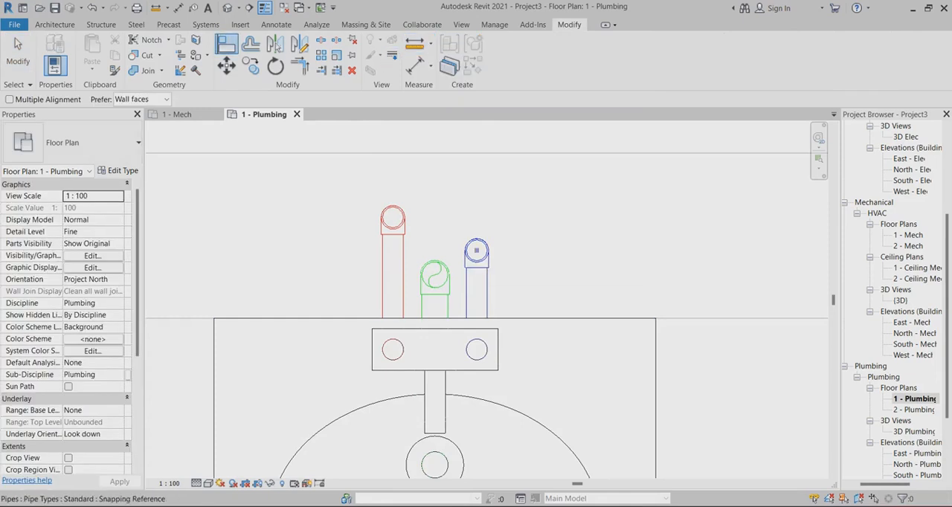
click(476, 251)
click(392, 218)
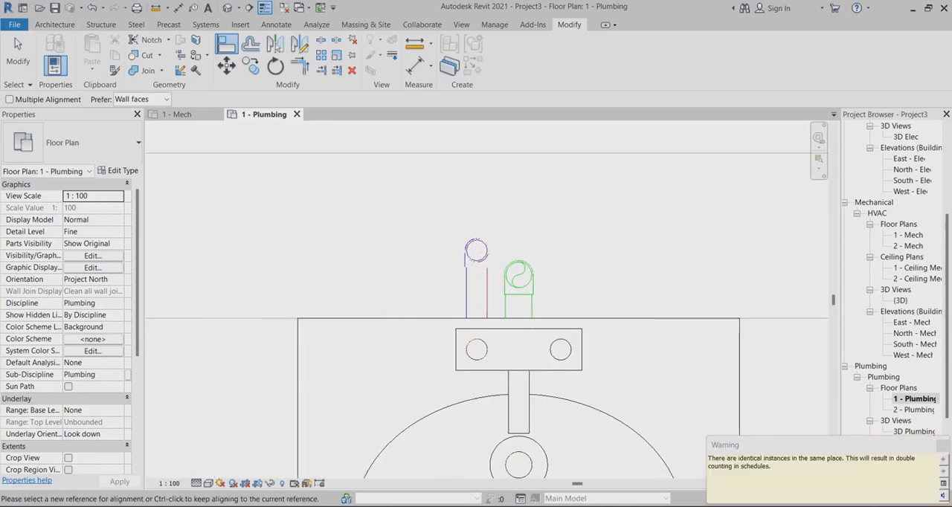
key(ctrl+z)
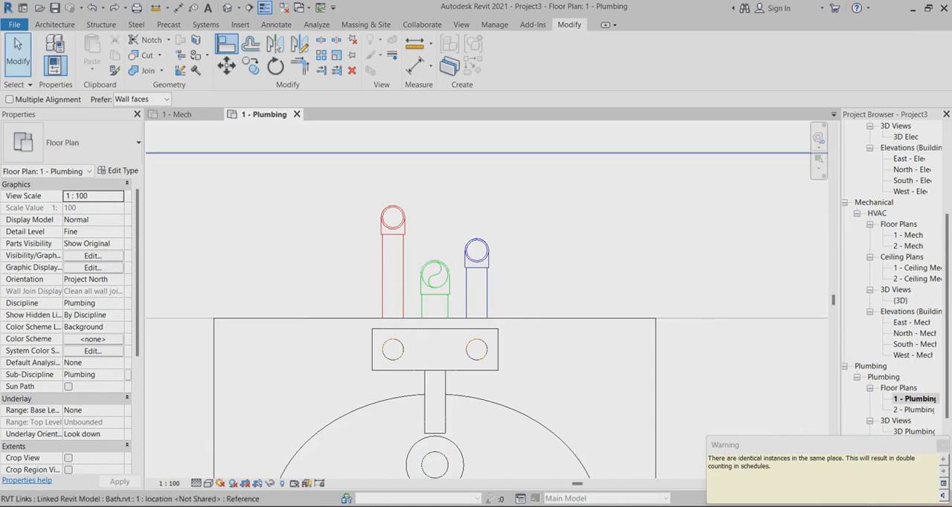
key(Escape)
key(Escape)
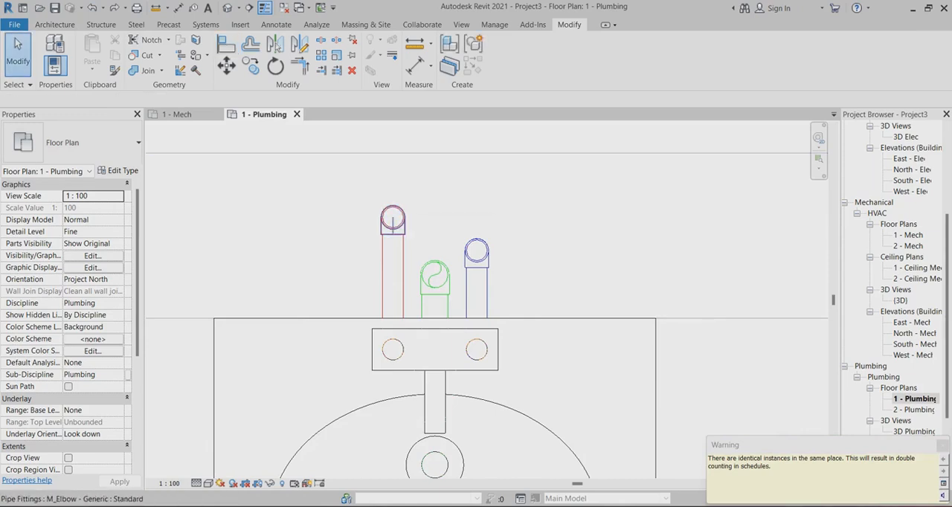
Nudge the hot water elbow in the wall toward the lavatory until it is roughly level with the cold water elbow
click(393, 218)
key(Down)
key(Down)
key(Down)
key(Down)
key(Down)
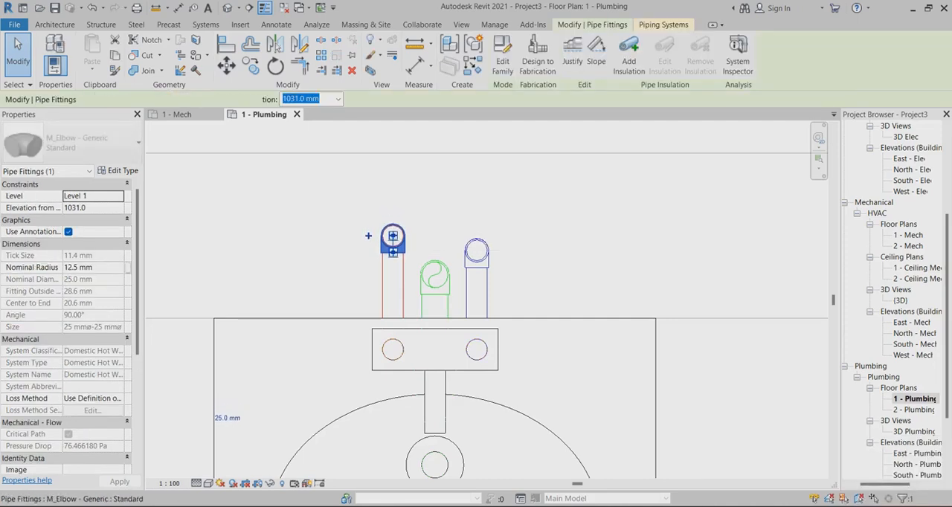
key(Down)
key(Down)
key(Down)
key(Down)
key(Down)
key(Down)
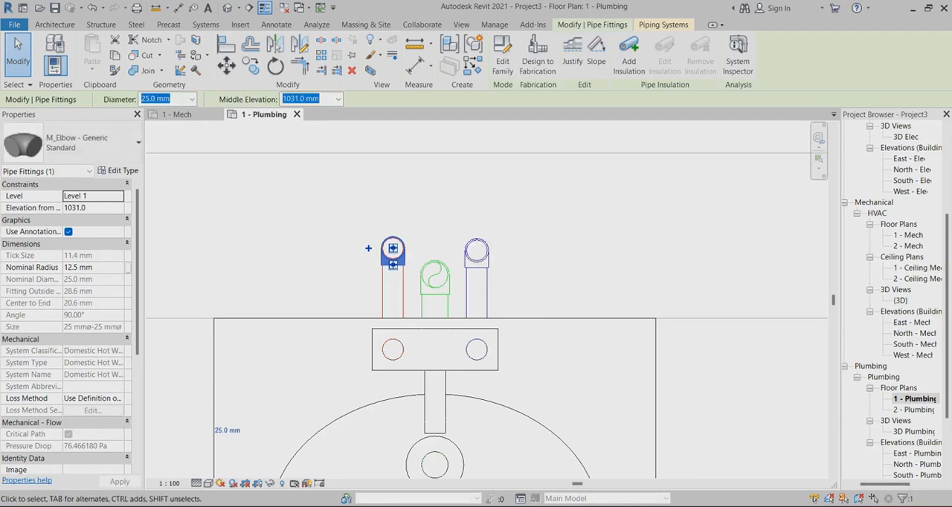
Align the end of the hot water elbow in the wall with the end of the cold water elbow
key(Escape)
key(a)
key(l)
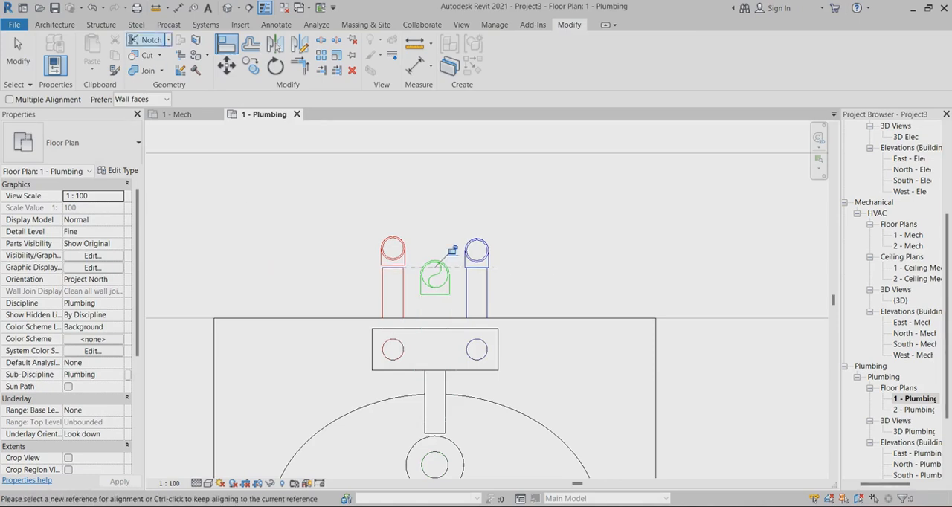
scroll(444, 284, up, 3)
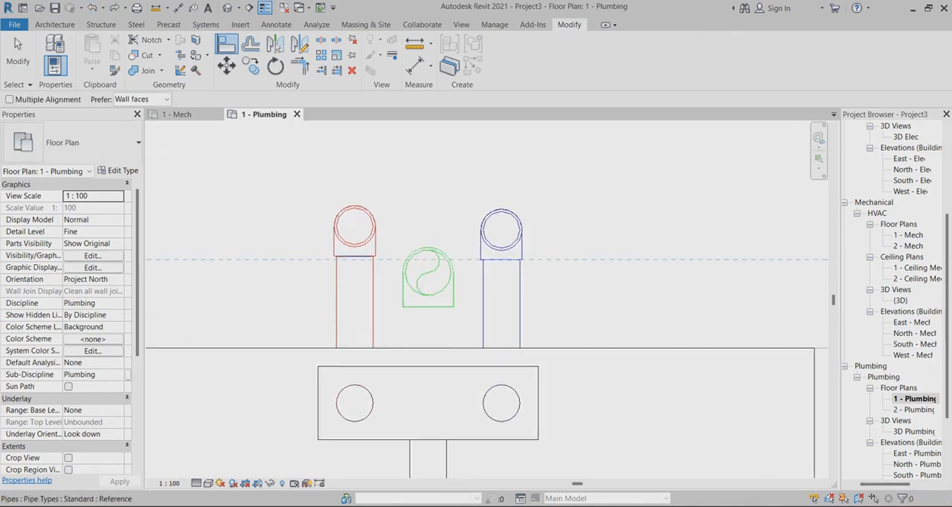
scroll(348, 253, up, 3)
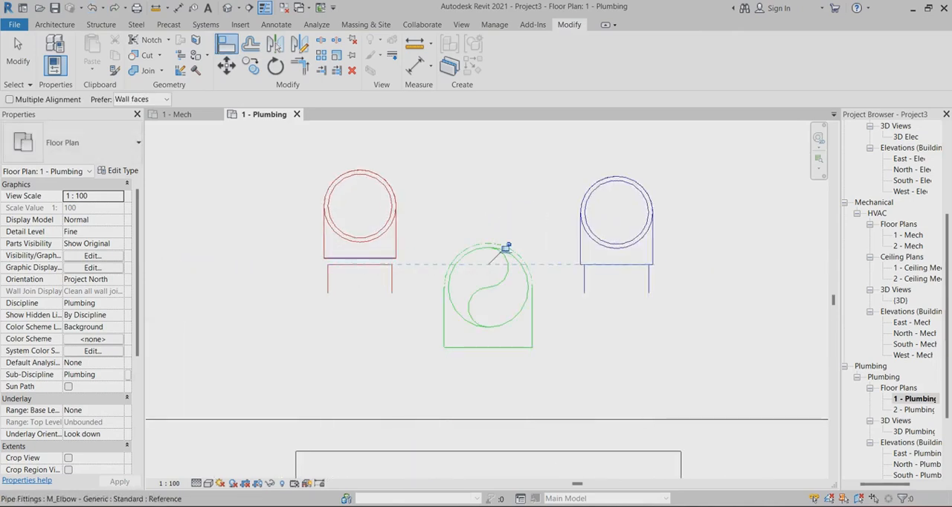
click(506, 248)
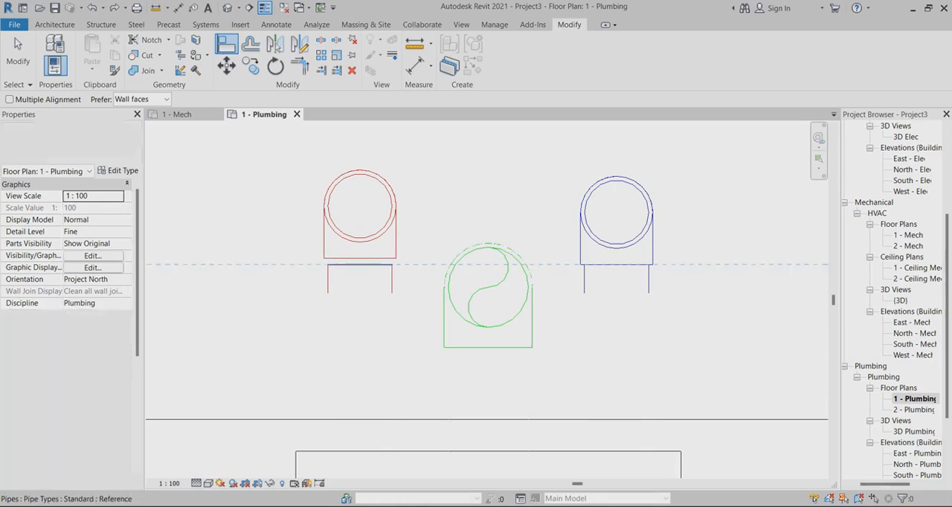
click(377, 248)
scroll(377, 248, down, 3)
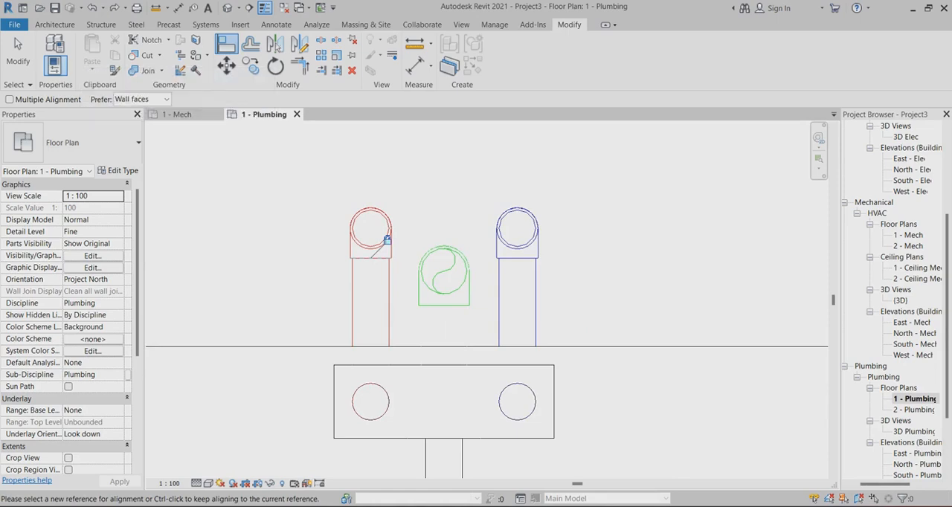
click(18, 54)
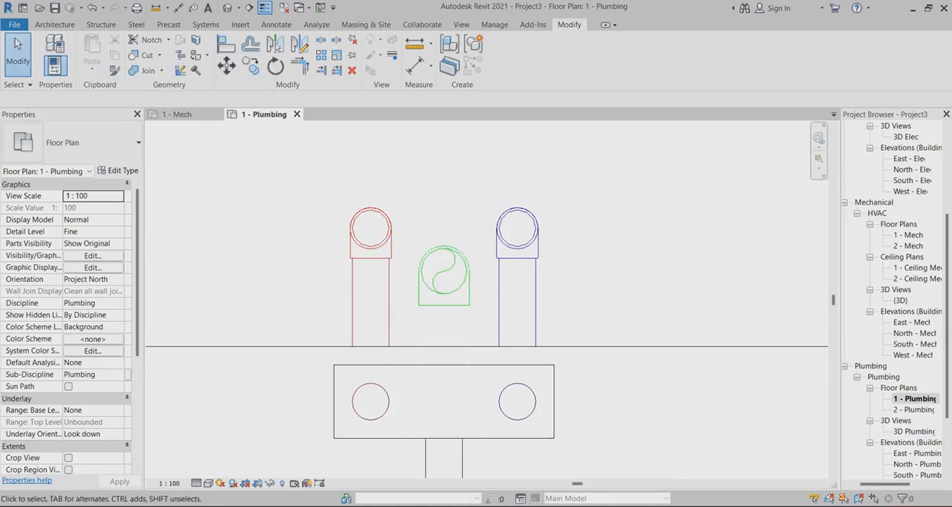
scroll(473, 176, down, 3)
scroll(461, 239, up, 3)
scroll(401, 268, down, 4)
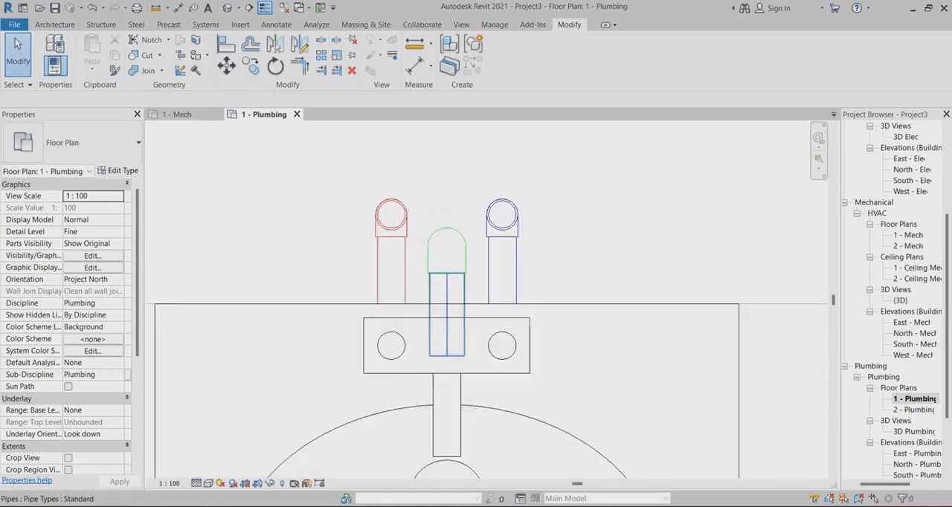
scroll(417, 210, up, 2)
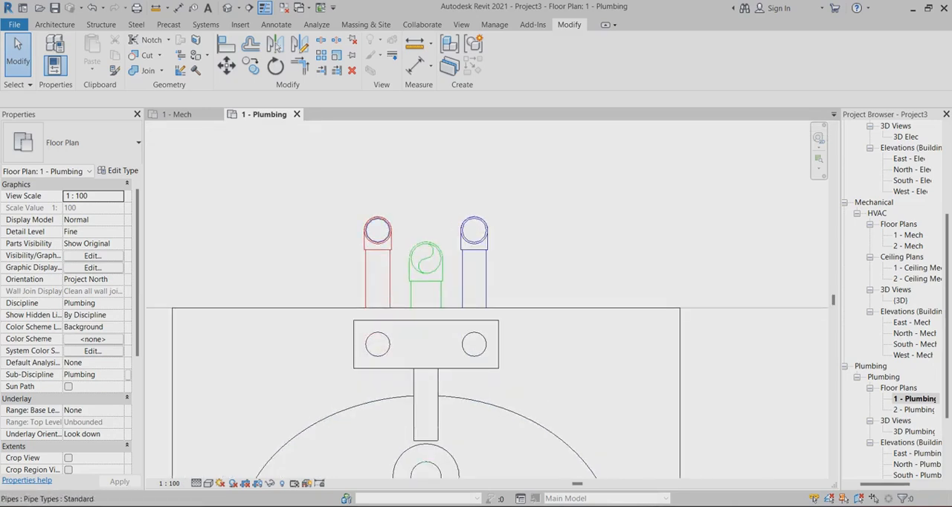
Isolate the lavatory and its pipes in a 3D selection box around the corner of the bathroom
scroll(439, 228, down, 6)
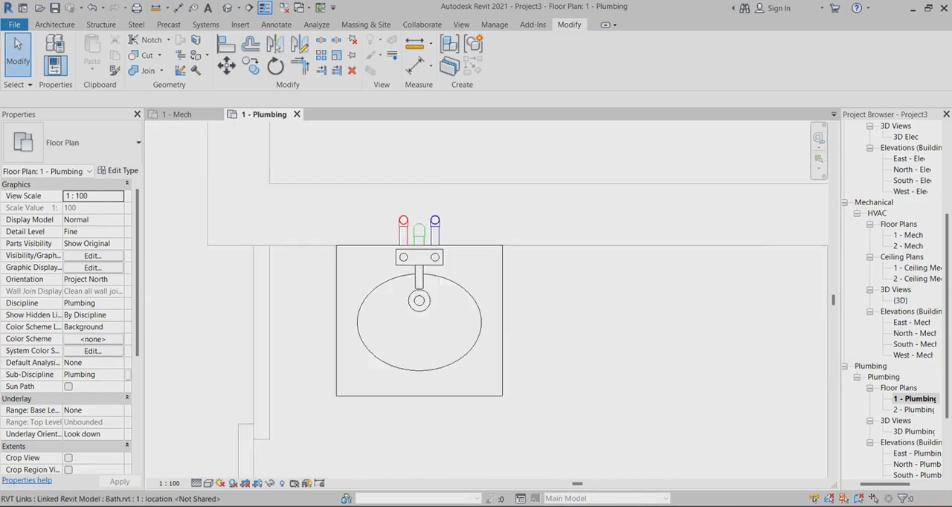
drag(392, 192, 542, 385)
key(b)
key(x)
scroll(501, 335, up, 4)
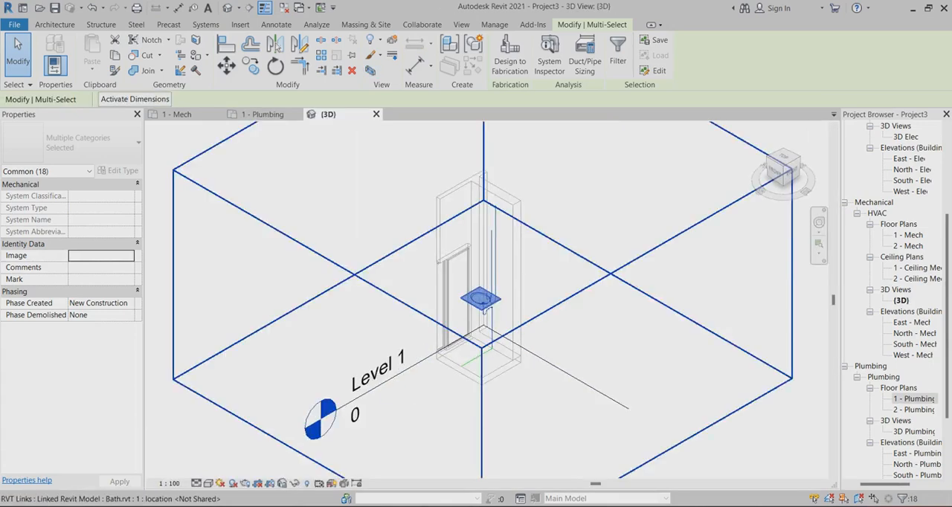
scroll(566, 322, up, 2)
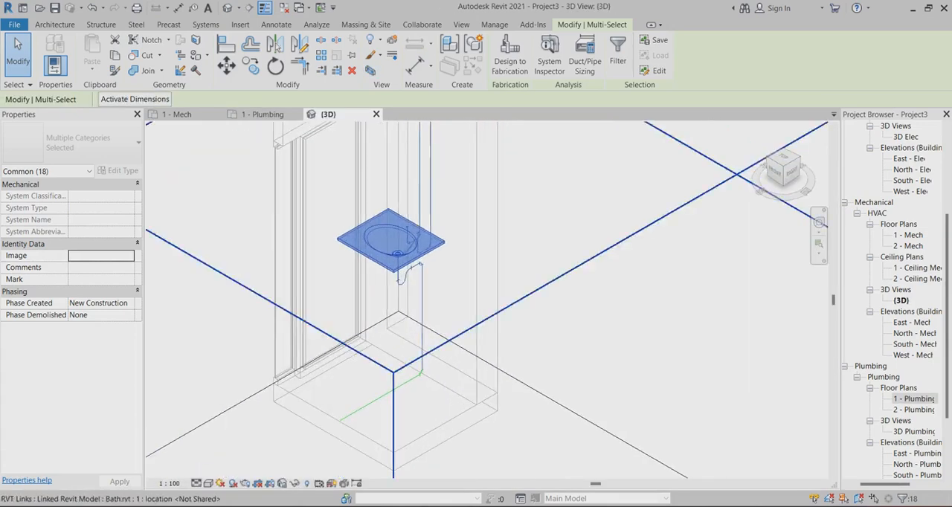
scroll(416, 390, up, 2)
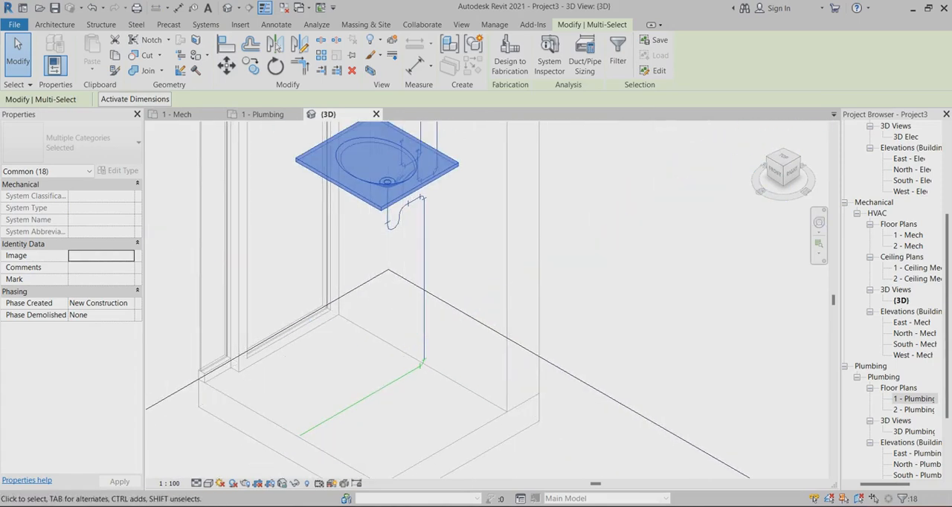
scroll(416, 195, up, 2)
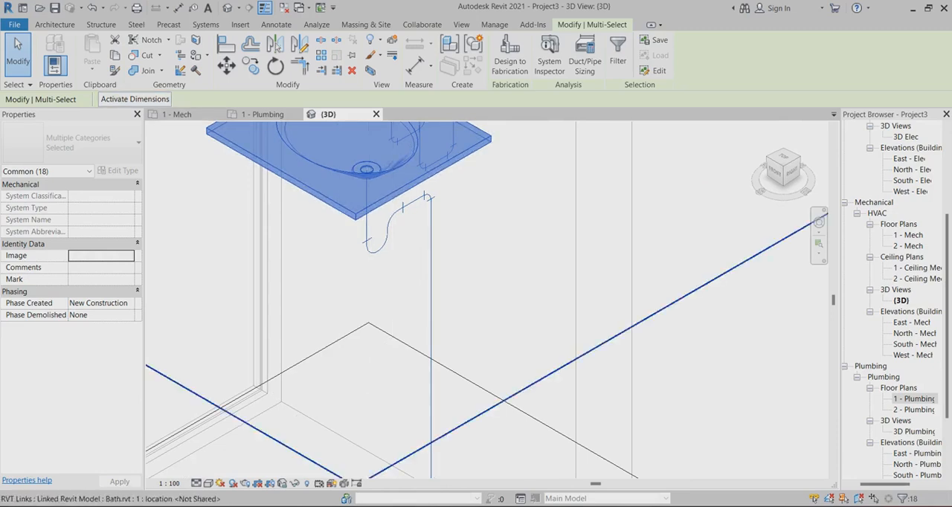
scroll(390, 210, down, 3)
key(Escape)
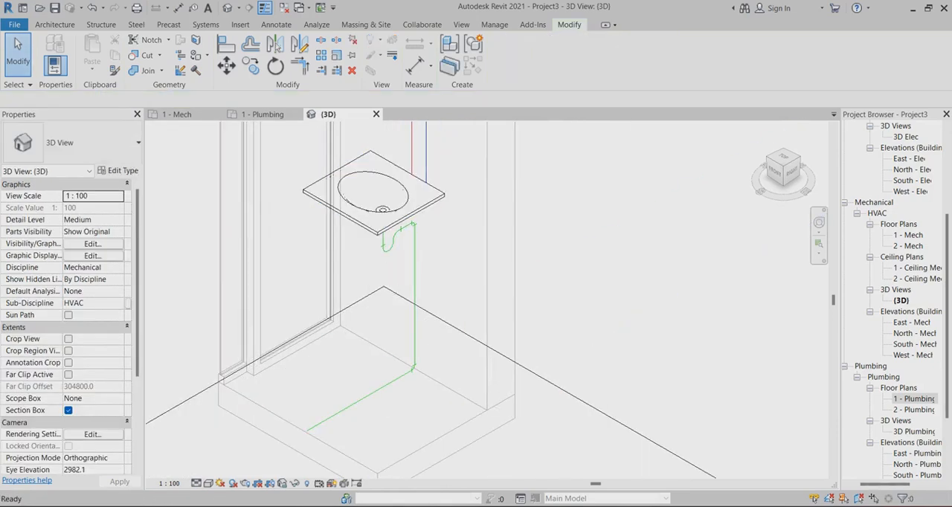
Change the 3D view to a visual style that displays the lavatory with shaded surfaces
click(208, 483)
click(246, 445)
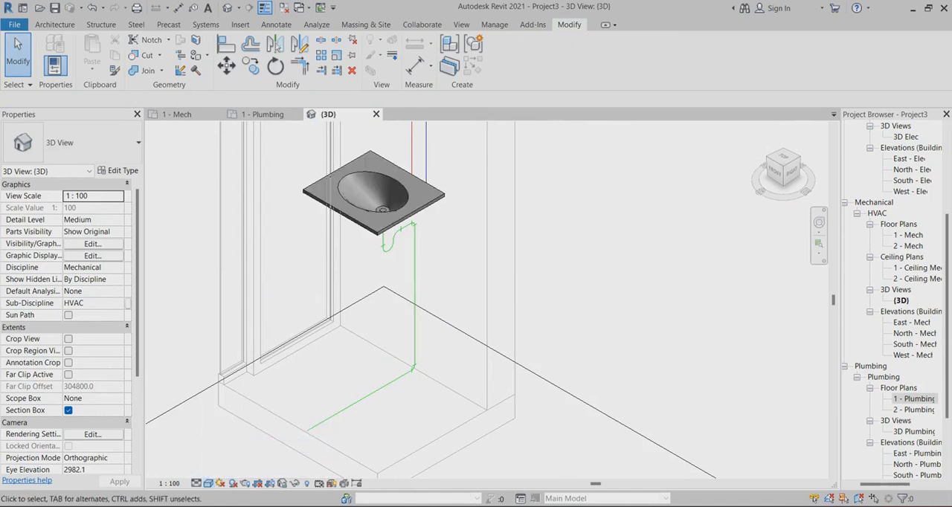
Examine the shaded lavatory, its drain trap and the supply risers in the 3D view
scroll(613, 375, down, 4)
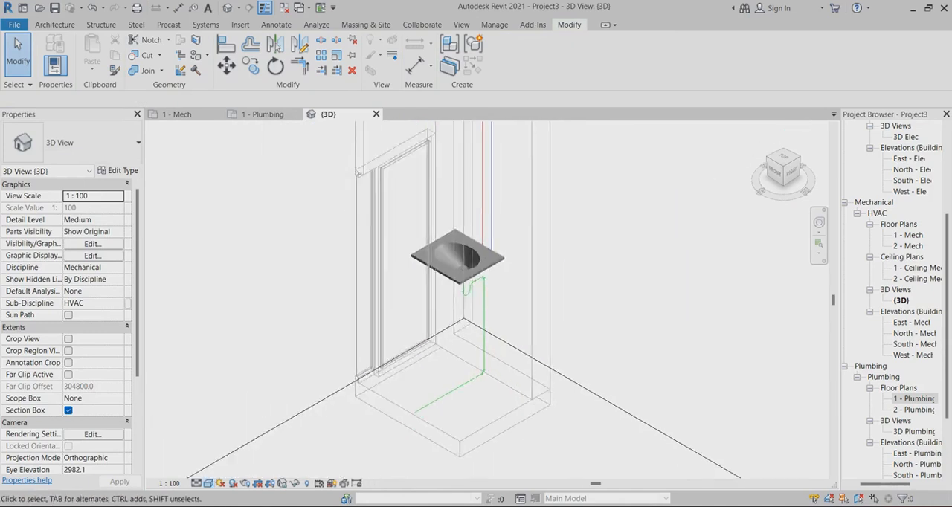
scroll(534, 202, up, 3)
scroll(507, 205, up, 2)
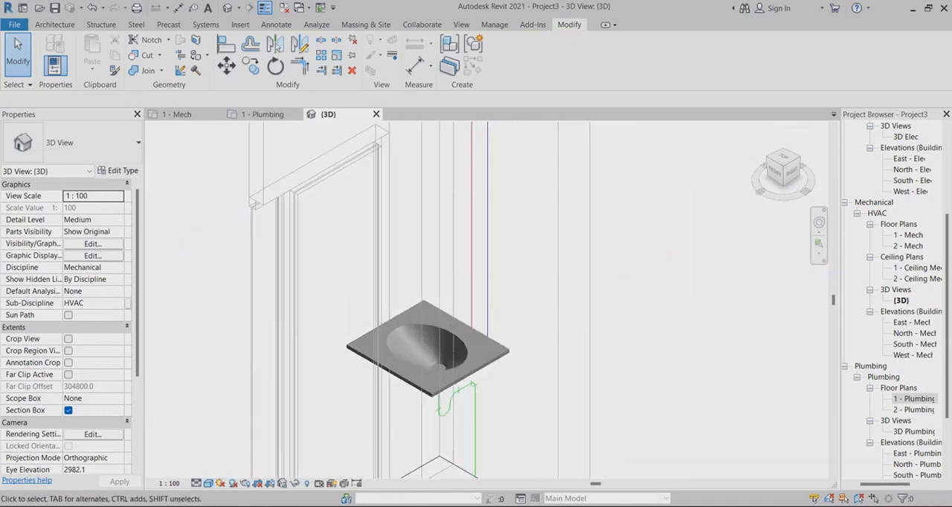
scroll(442, 204, down, 5)
scroll(529, 298, down, 1)
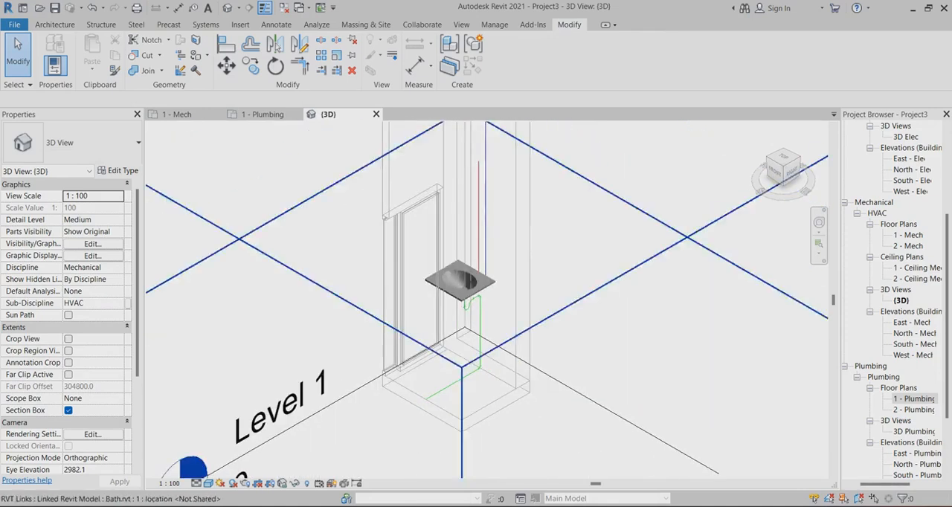
scroll(462, 278, up, 2)
scroll(520, 238, down, 2)
scroll(476, 236, up, 3)
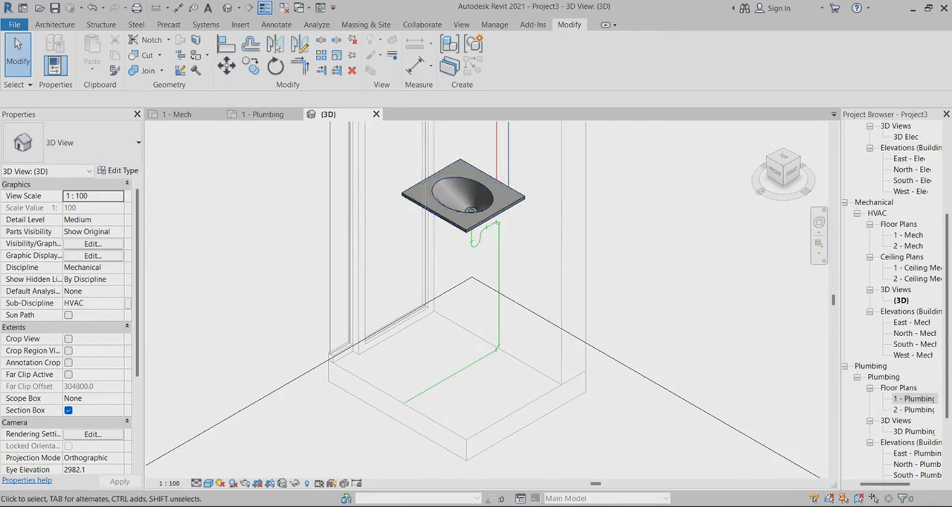
scroll(480, 297, down, 3)
scroll(480, 297, up, 1)
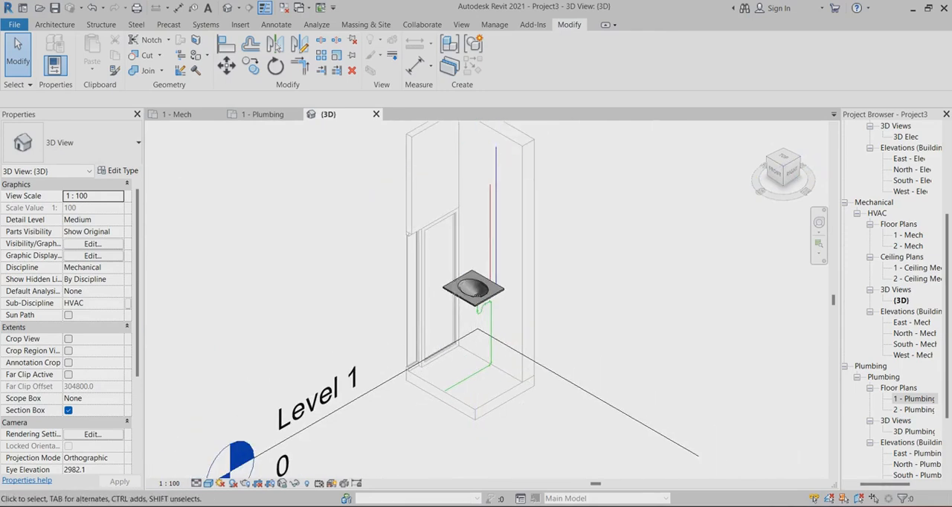
Set the 3D view's detail level to Fine to display the pipes and fittings as solids
click(208, 483)
click(211, 470)
scroll(524, 271, up, 2)
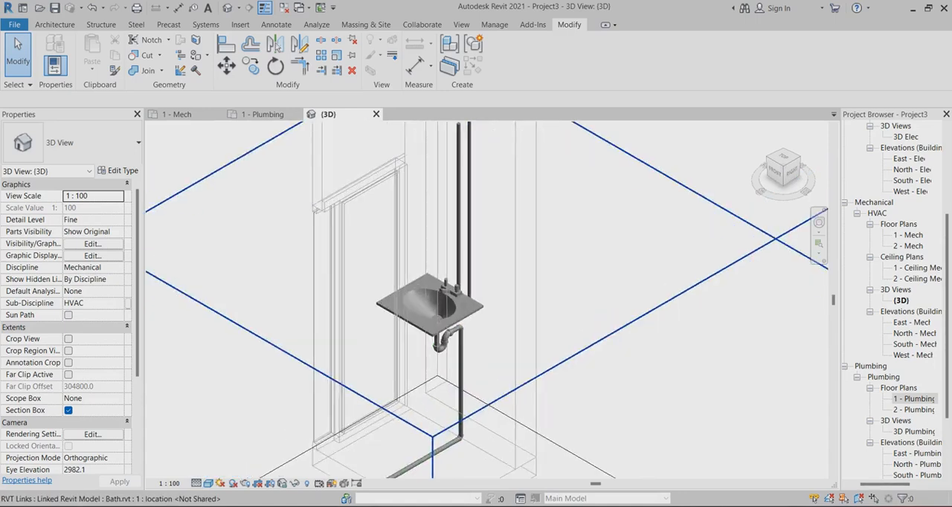
scroll(457, 334, up, 5)
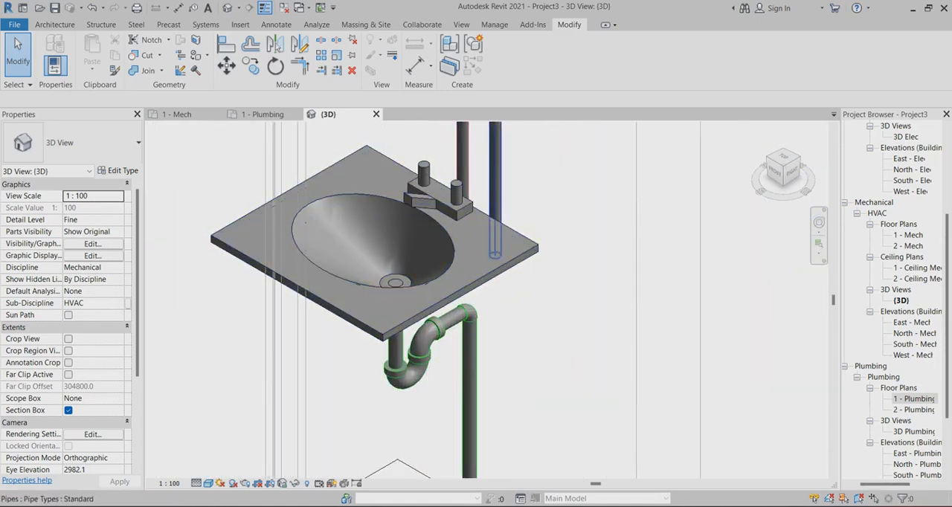
Inspect the full run of the lavatory's drain pipe and its hot and cold water risers in 3D
scroll(431, 275, down, 4)
scroll(452, 324, down, 5)
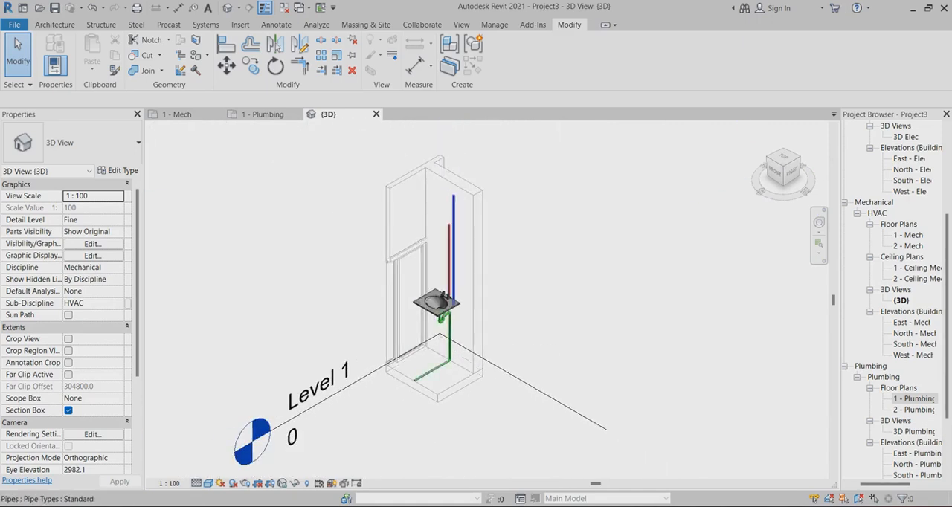
scroll(455, 215, up, 2)
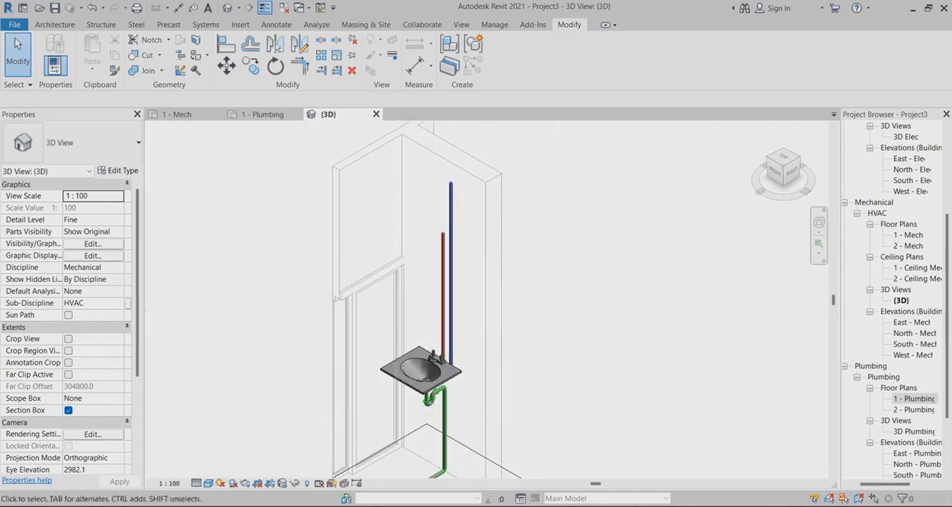
scroll(485, 227, down, 2)
scroll(460, 364, up, 2)
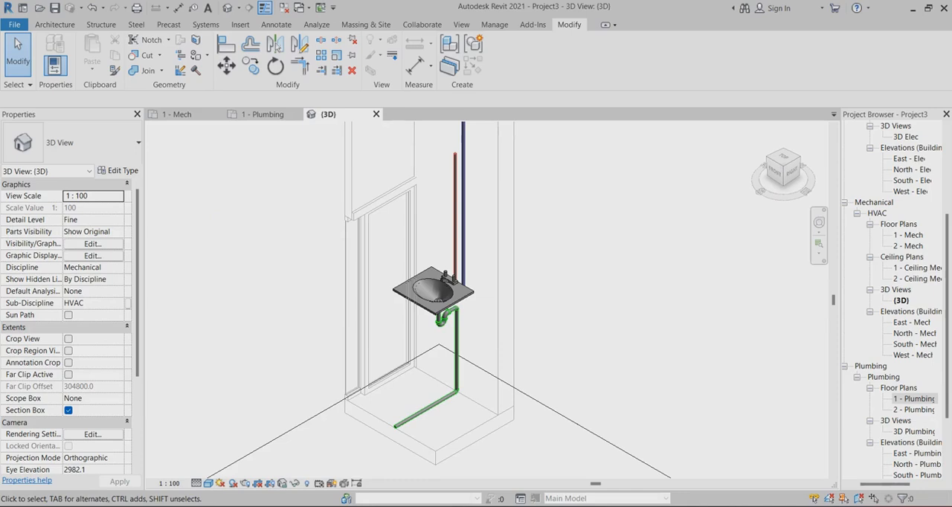
scroll(368, 327, down, 2)
scroll(461, 282, up, 3)
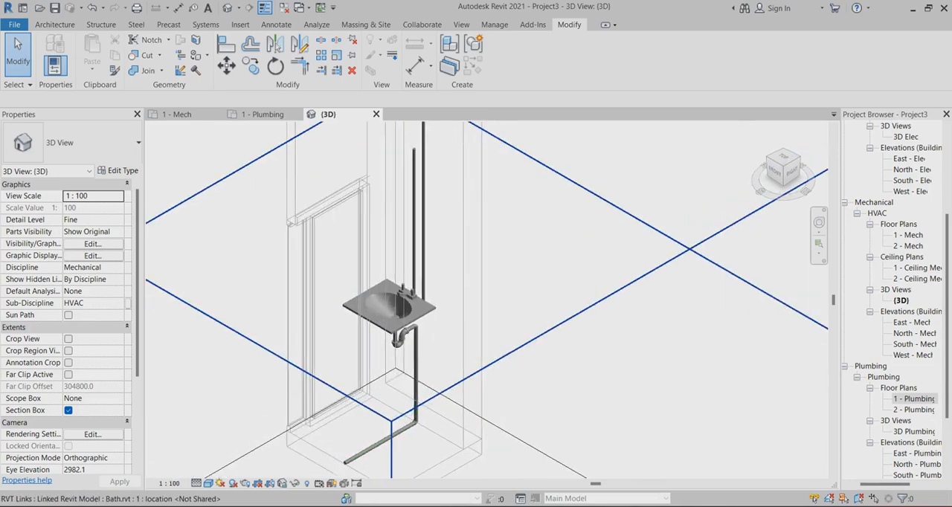
scroll(461, 265, down, 2)
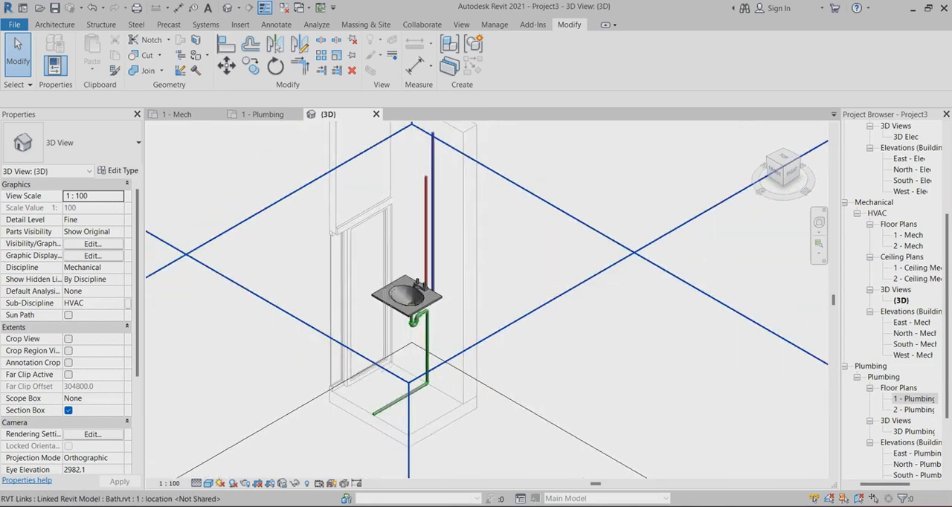